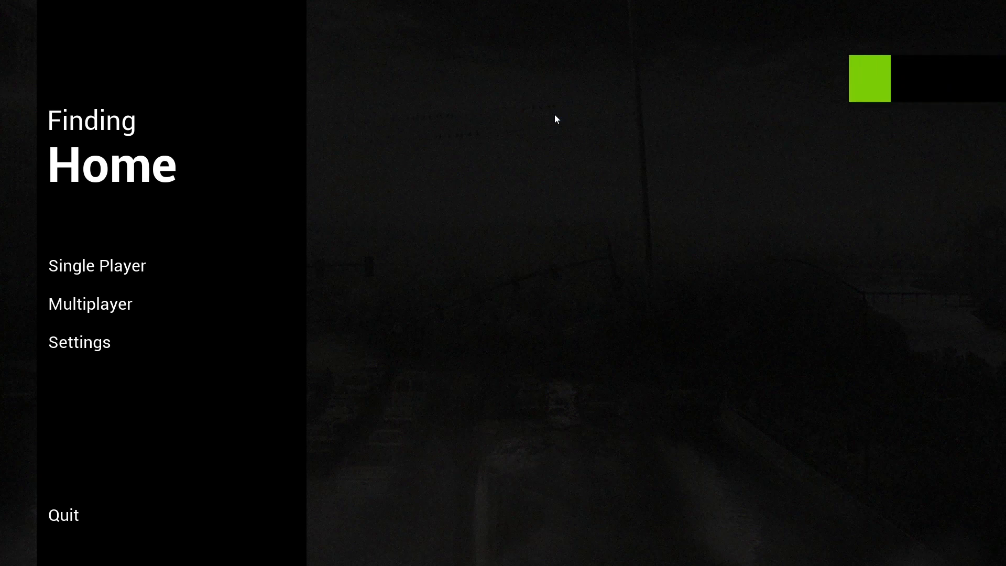
Start a new single-player game on the GroundZero map with the save name Save 1.
left_click(174, 269)
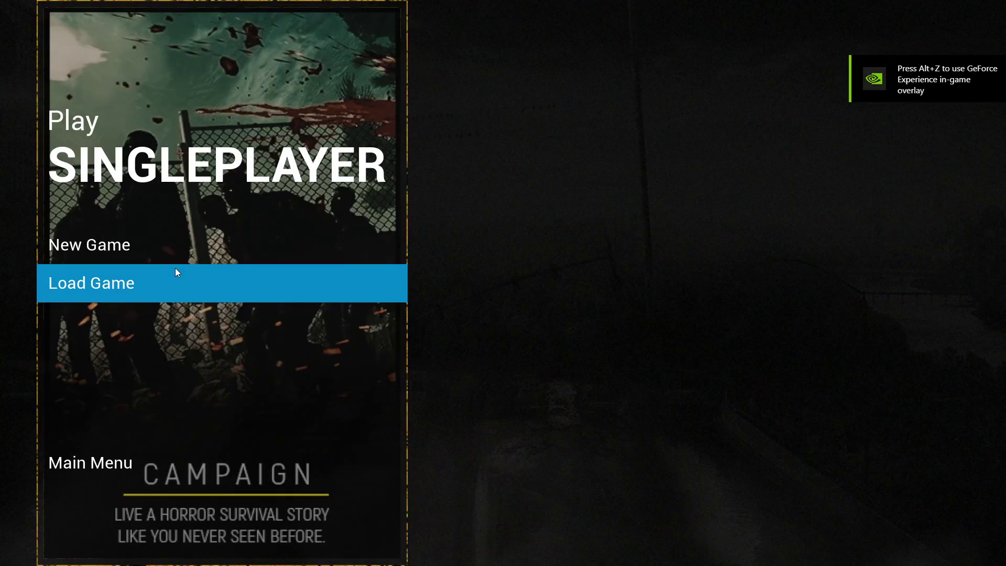
left_click(189, 253)
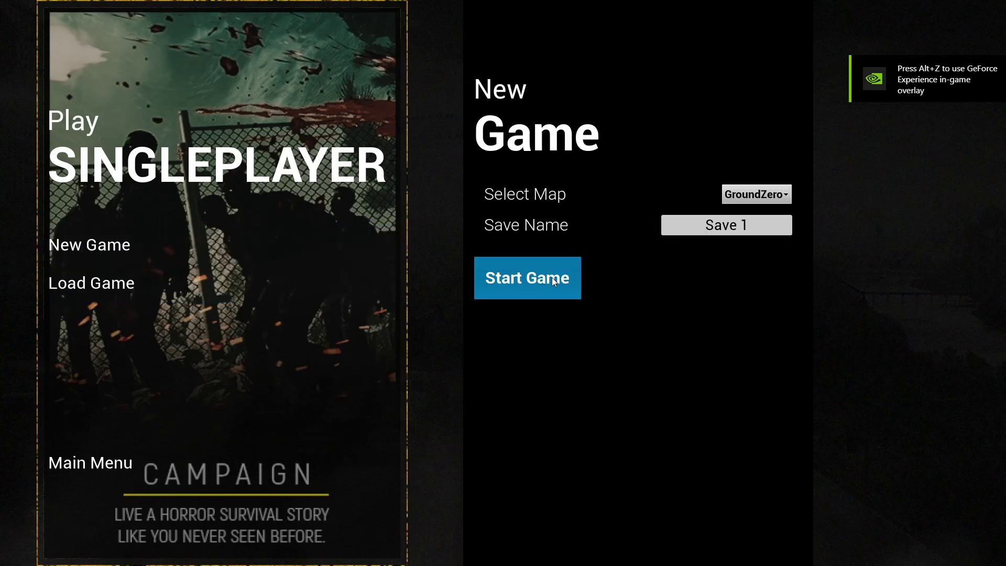
left_click(783, 195)
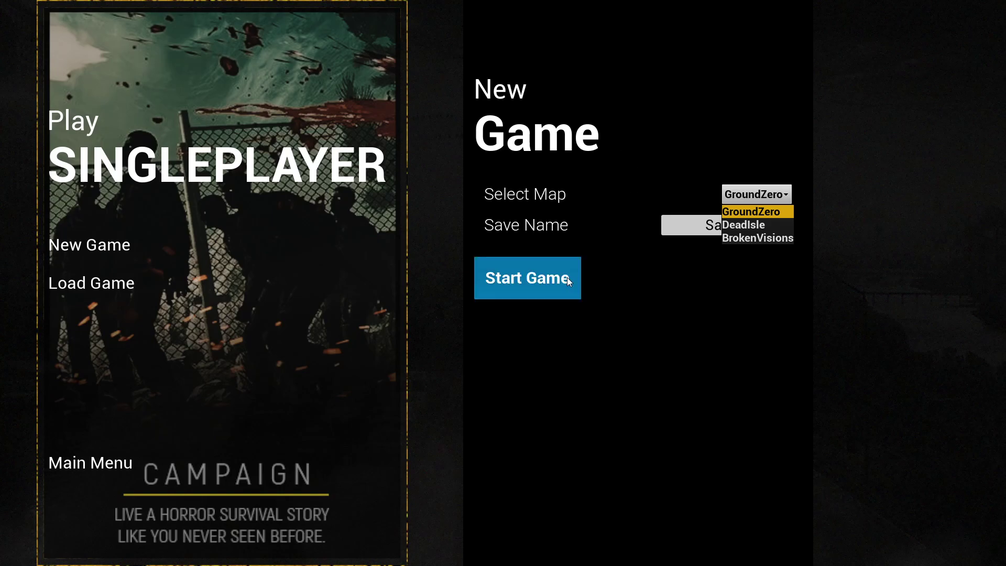
left_click(542, 266)
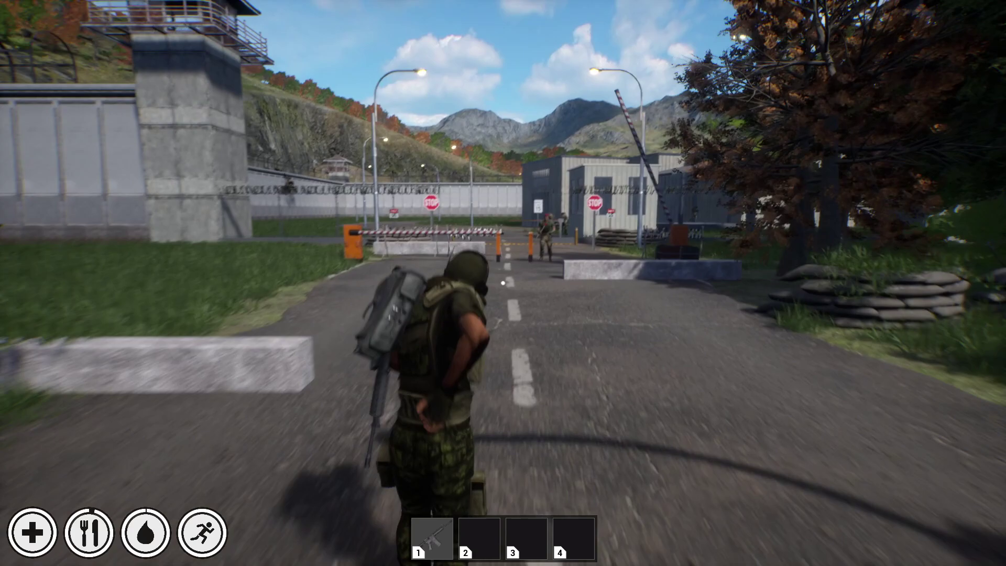
Aim the M4A4 and shoot the enemies at the prison's entrance checkpoint and on the road behind it.
right_click(503, 283)
left_click(503, 282)
left_click(503, 283)
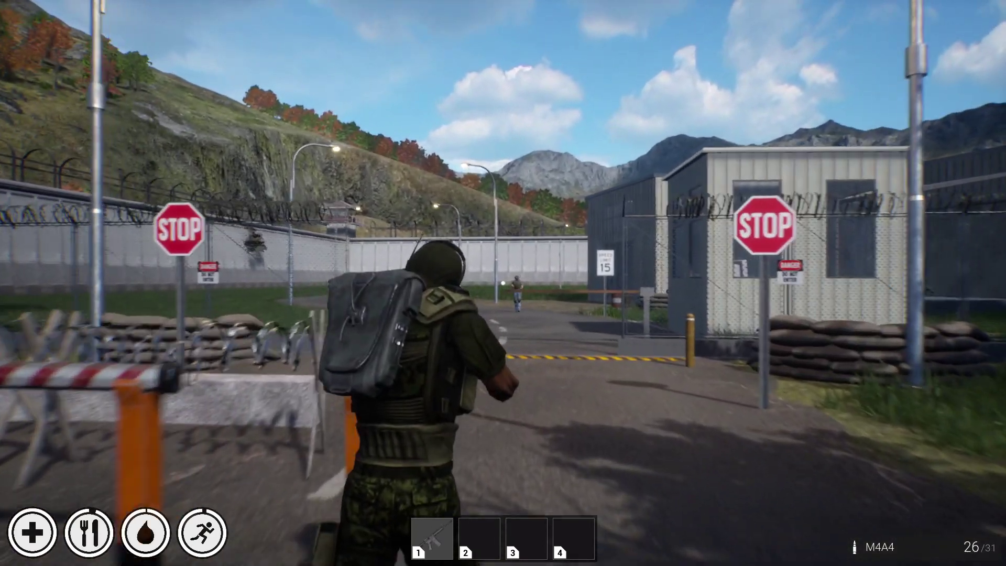
left_click(503, 283)
left_click(503, 283)
left_click(503, 283)
left_click(503, 283)
left_click(503, 283)
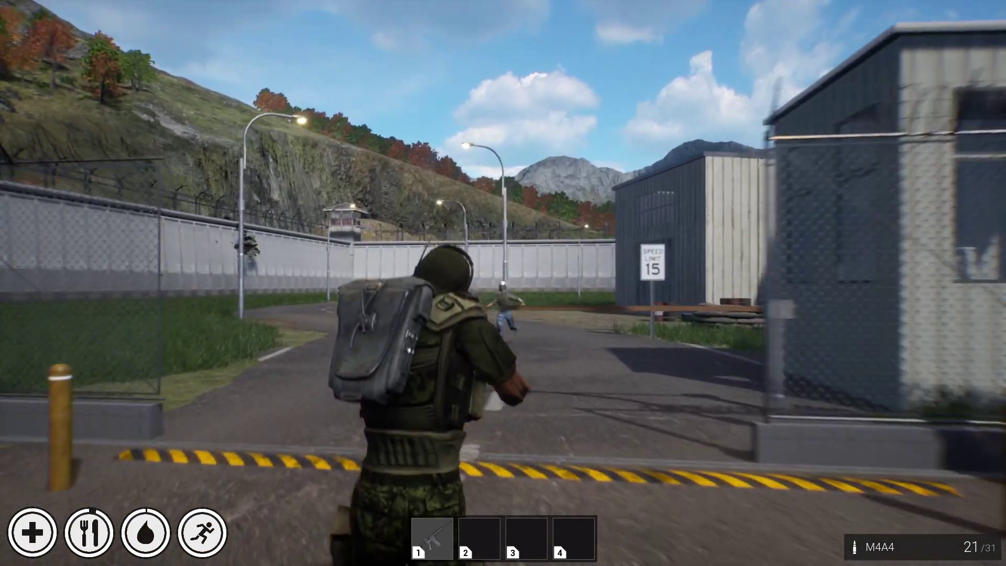
Advance past the entrance gate and shoot the helmeted enemy beside the open guard booth.
key("w")
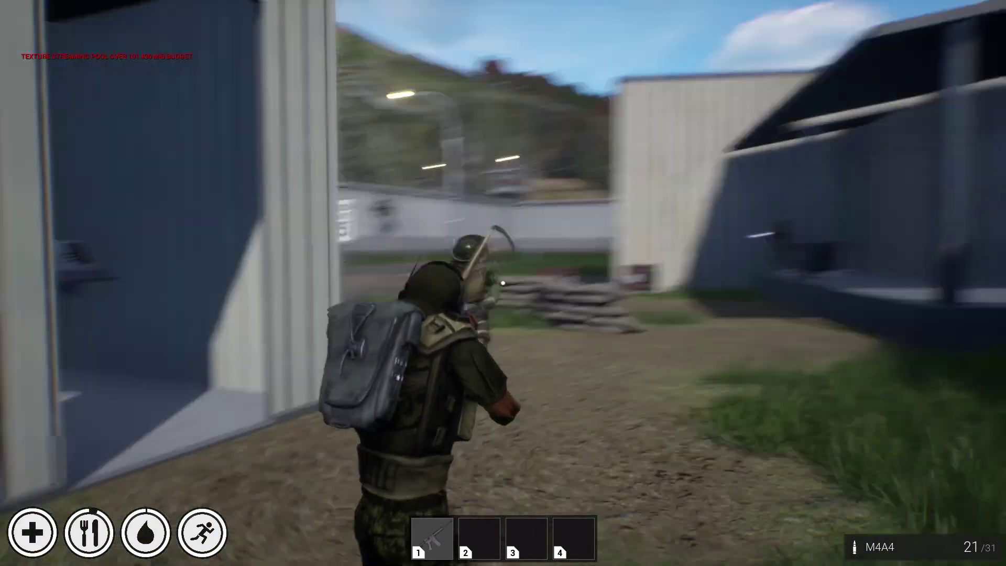
left_click(502, 283)
left_click(503, 283)
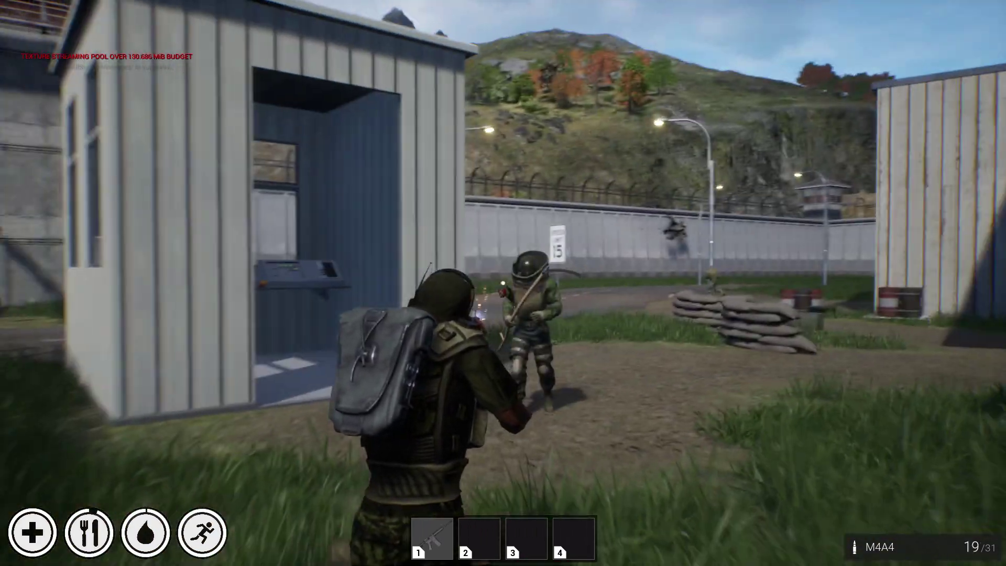
left_click(502, 283)
left_click(503, 283)
left_click(503, 283)
left_click(503, 282)
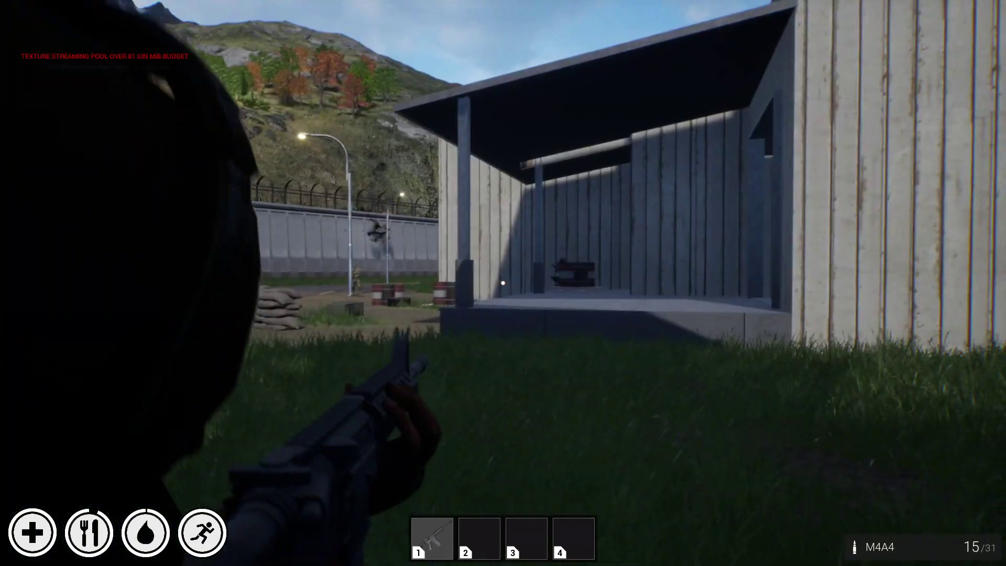
Move through the grass and fire at the enemy under the metal building's covered porch.
key("w")
left_click(503, 283)
left_click(503, 283)
left_click(503, 283)
left_click(503, 283)
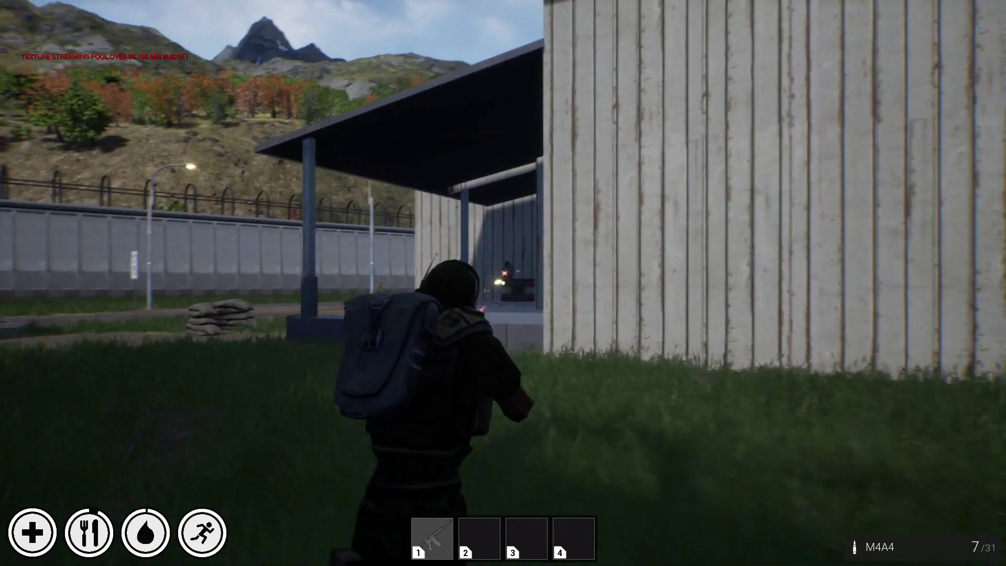
left_click(503, 283)
left_click(503, 283)
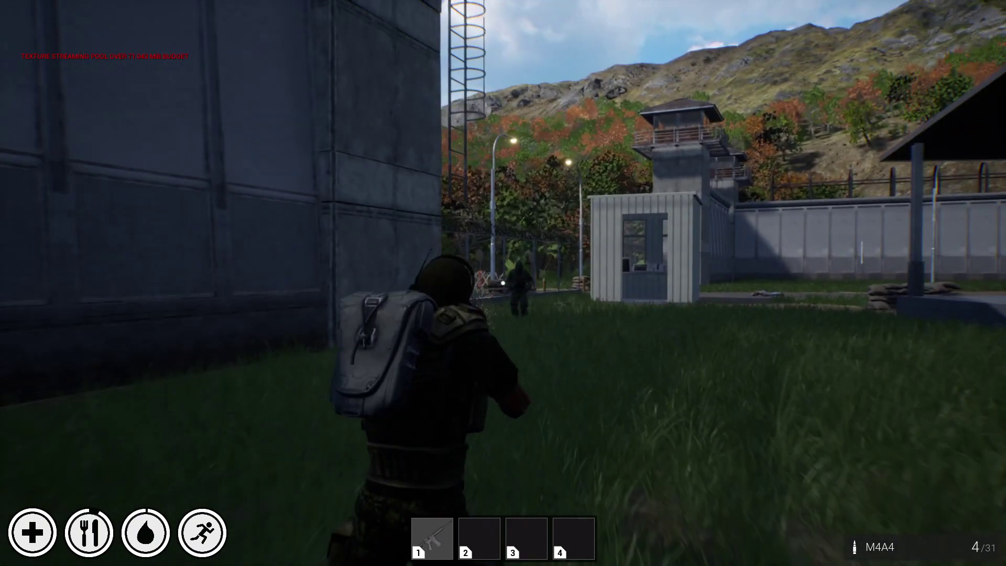
Retreat across the grassy yard behind the metal building and reload the M4A4.
key("w")
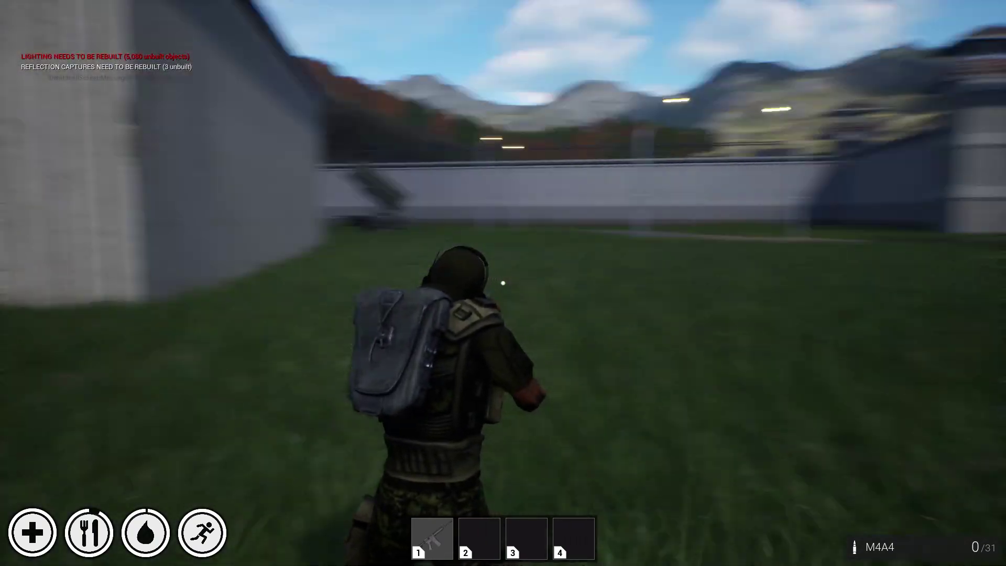
key("w")
key("r")
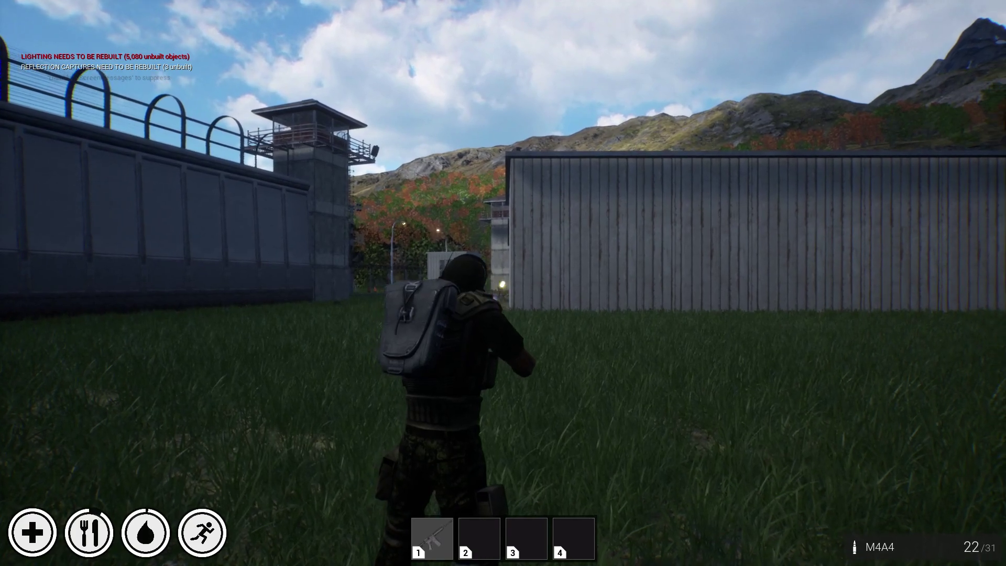
Run out of the yard past the concrete wall corner and onto the paved road inside the compound.
key("w")
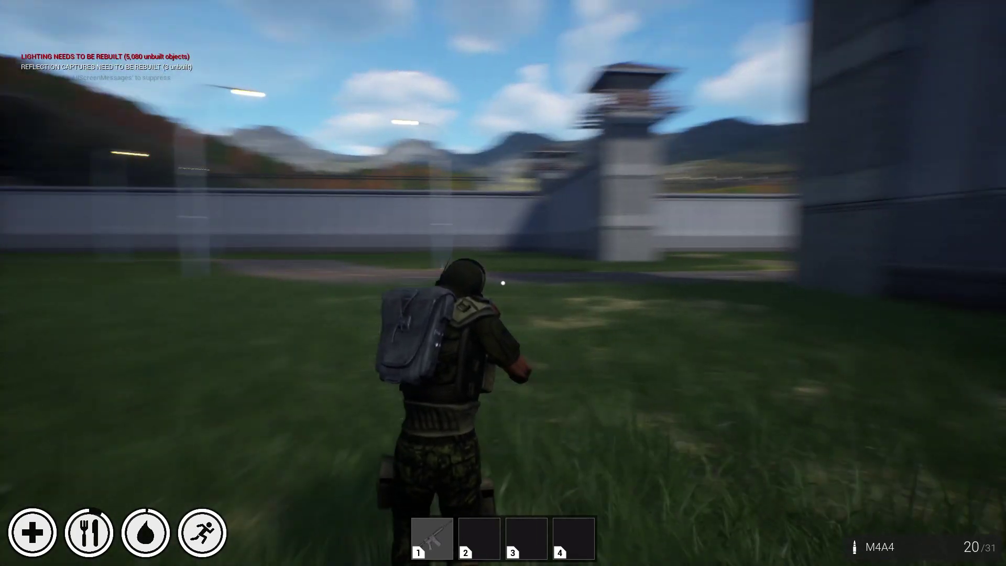
key("w")
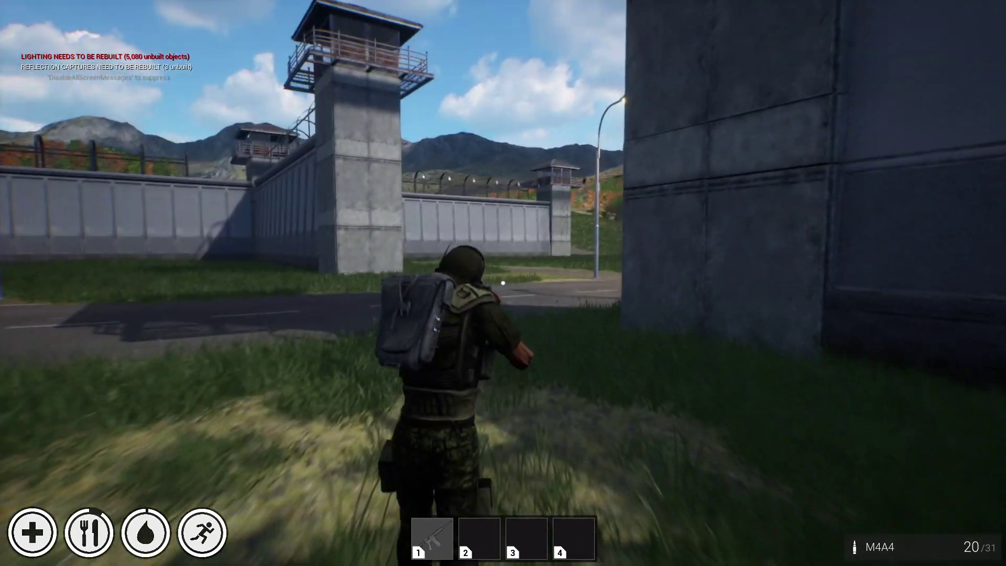
key("w")
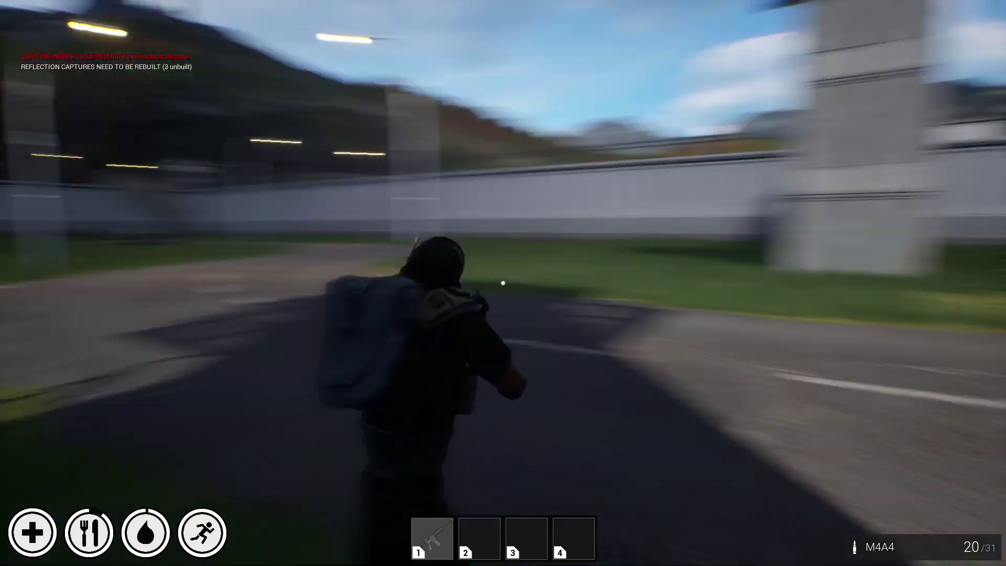
key("w")
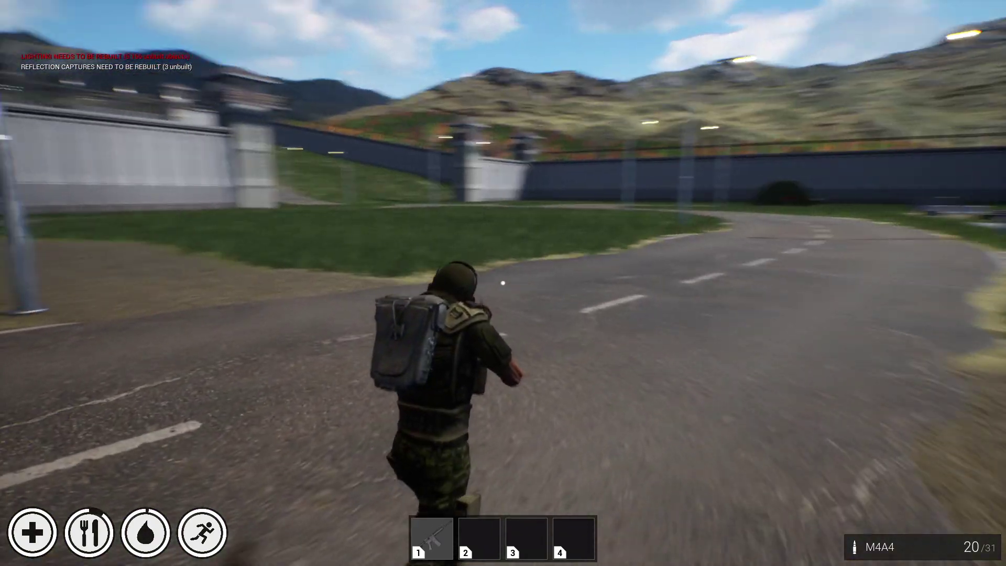
Sprint across the large grass field towards the road that climbs the hill beside the watchtower.
key("w")
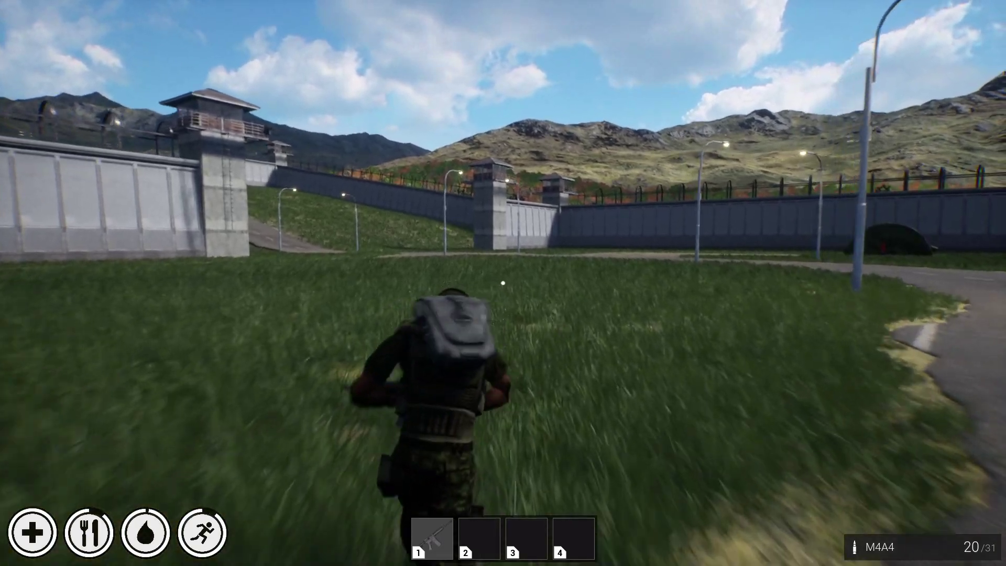
key("w")
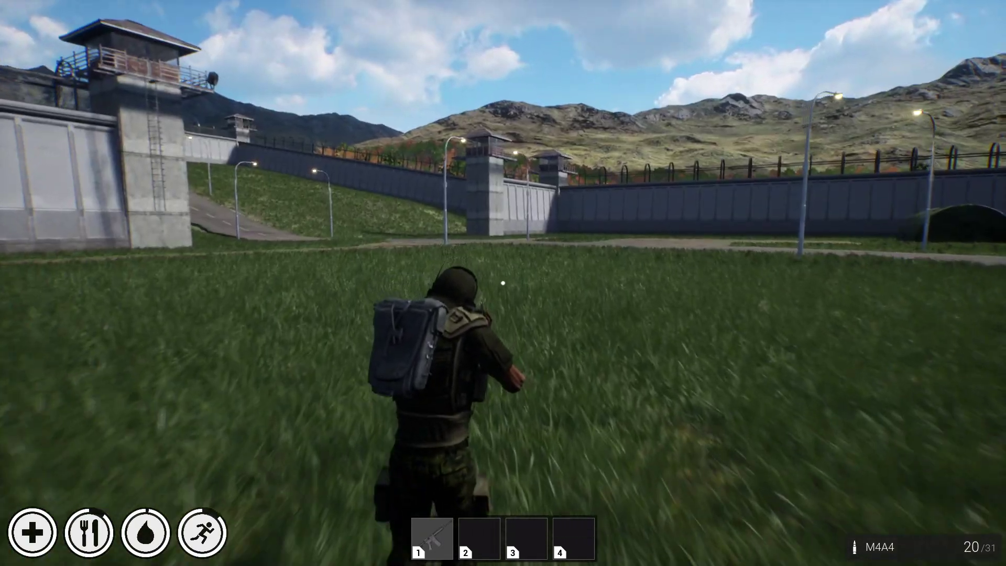
key("w")
key("w")
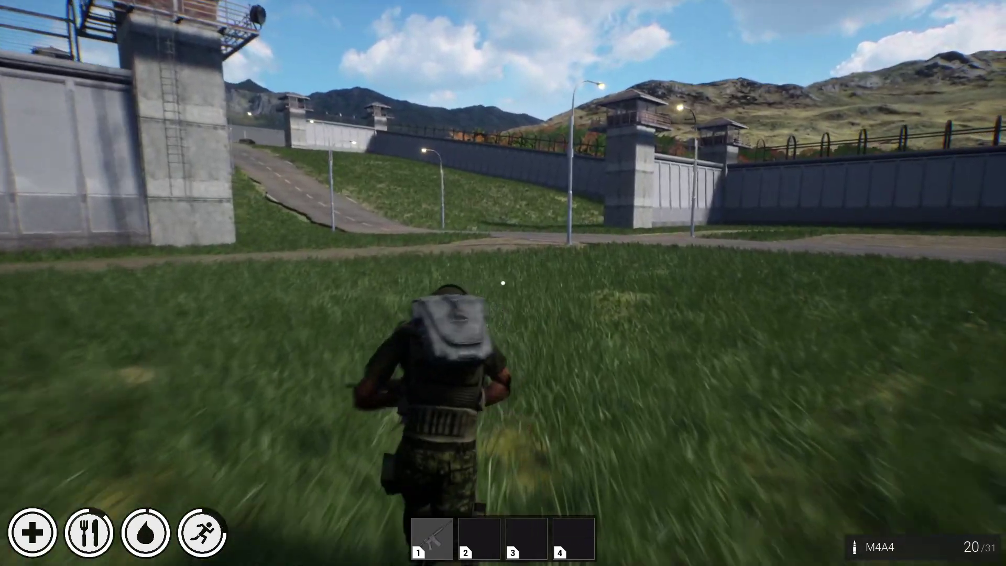
key("w")
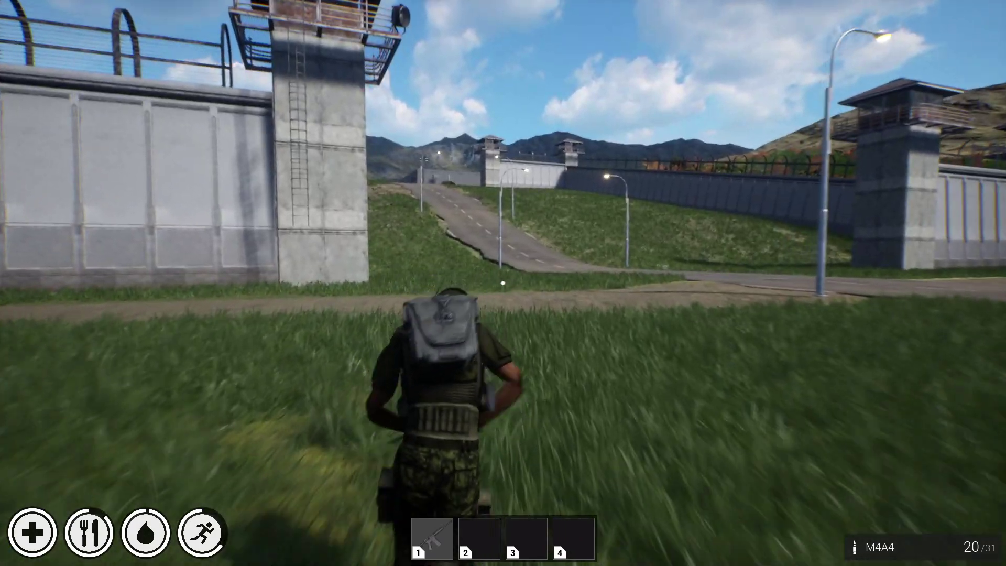
key("w")
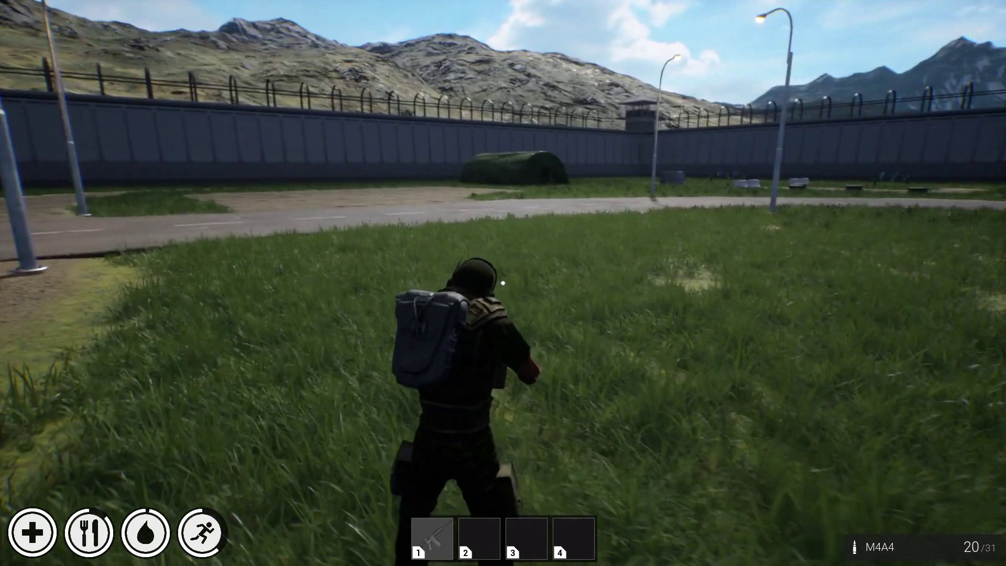
Cross the dirt track and the road junction to reach the foot of the uphill road.
key("w")
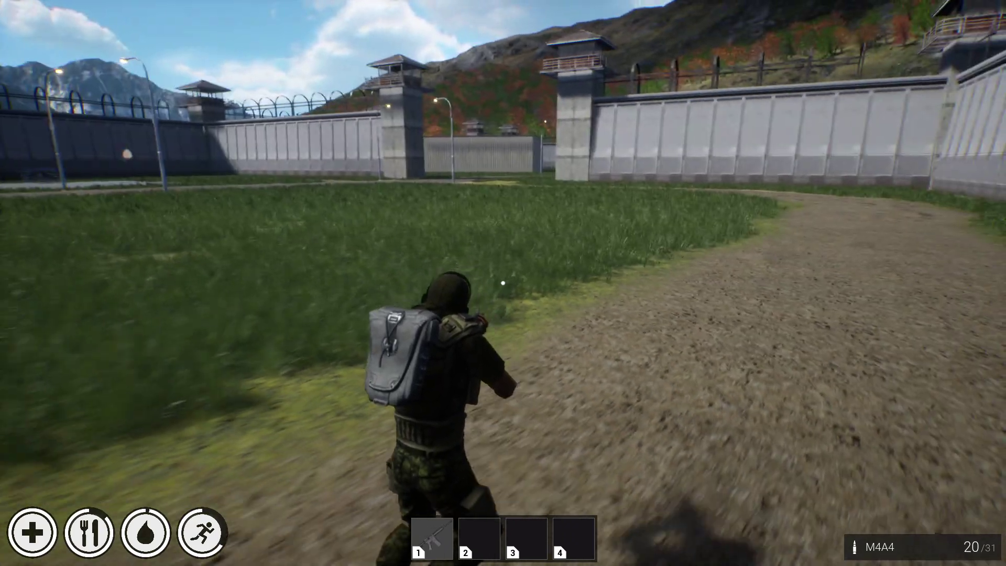
key("w")
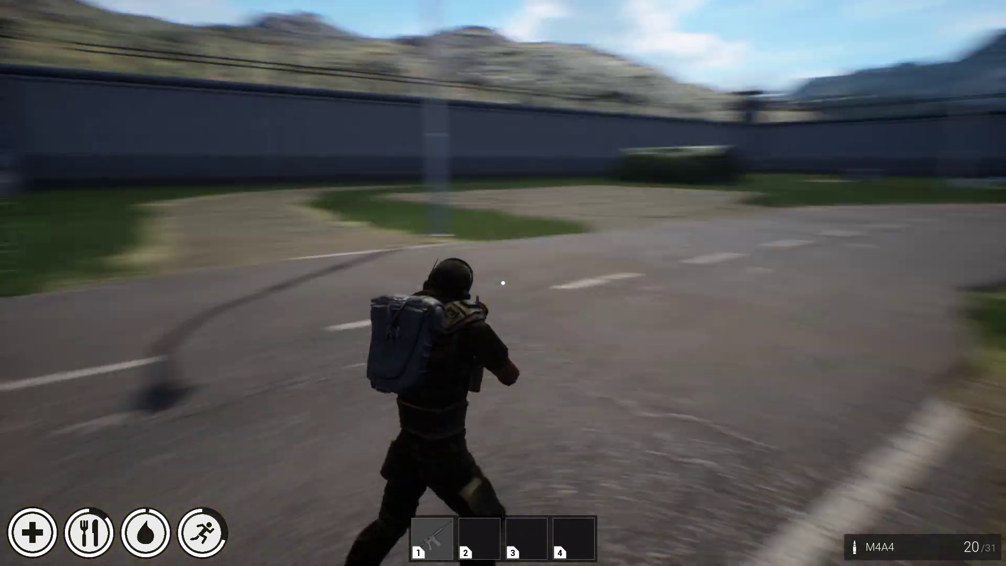
key("w")
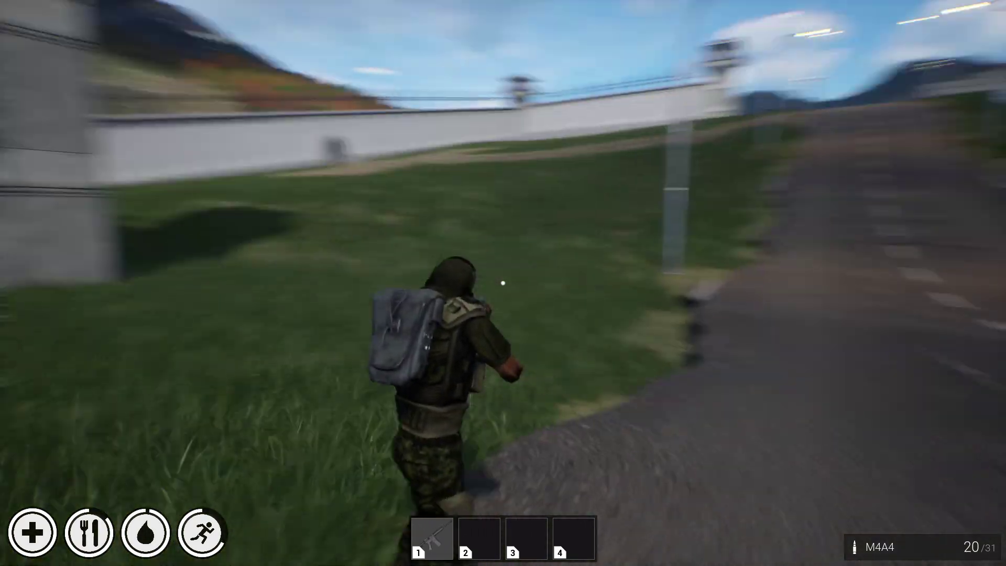
key("w")
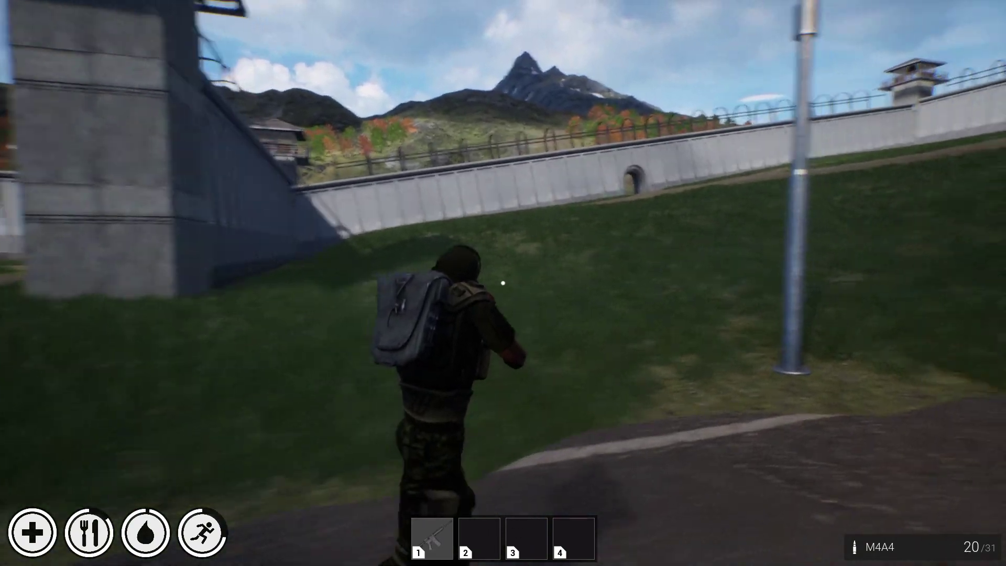
key("w")
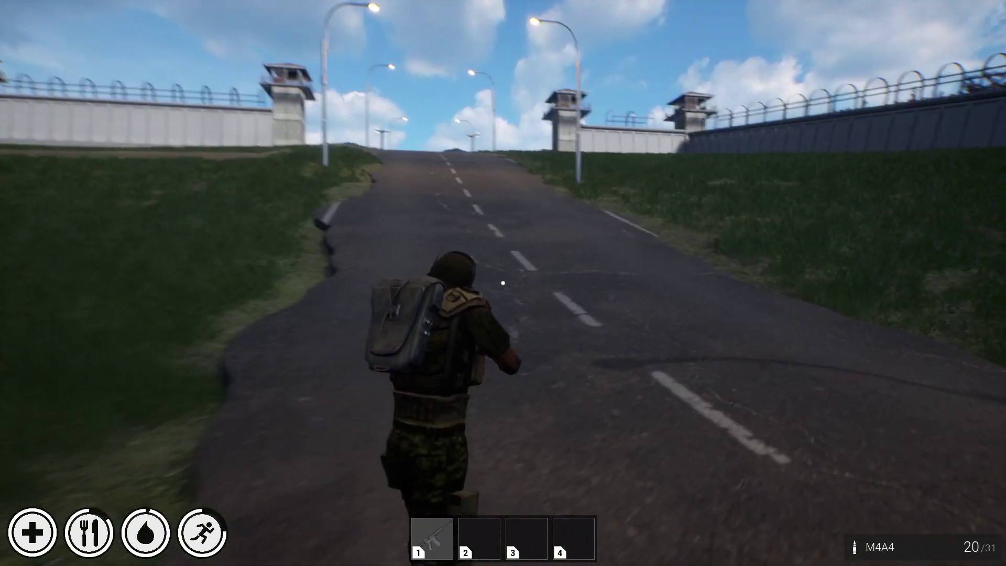
Run up the hill road and between the two watchtowers to the military area with parked trucks.
key("w")
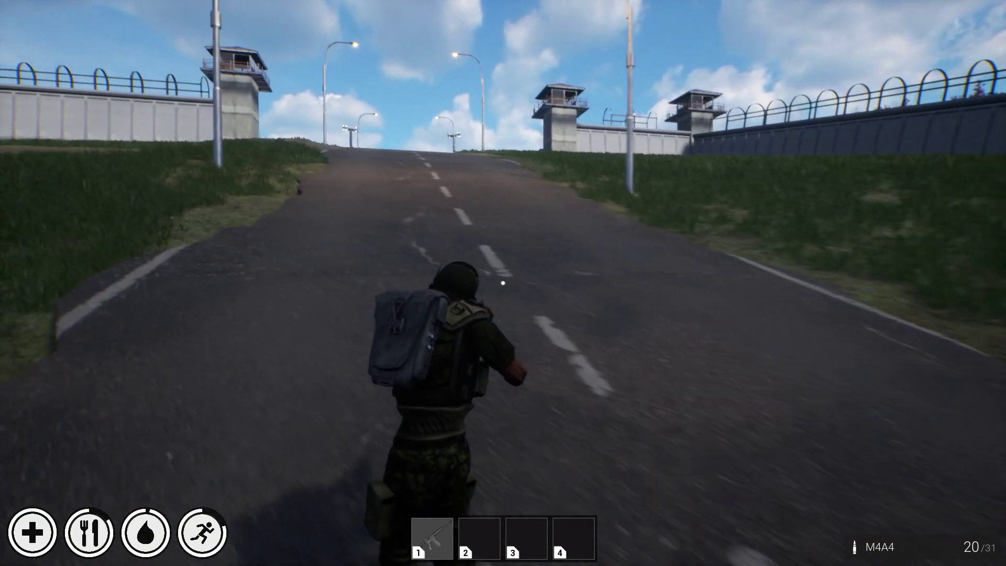
key("w")
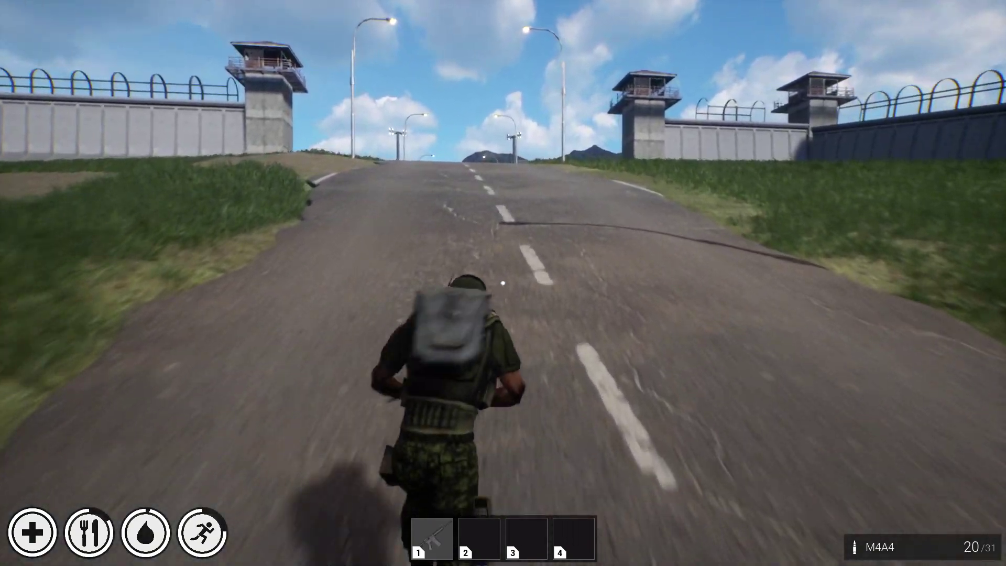
key("w")
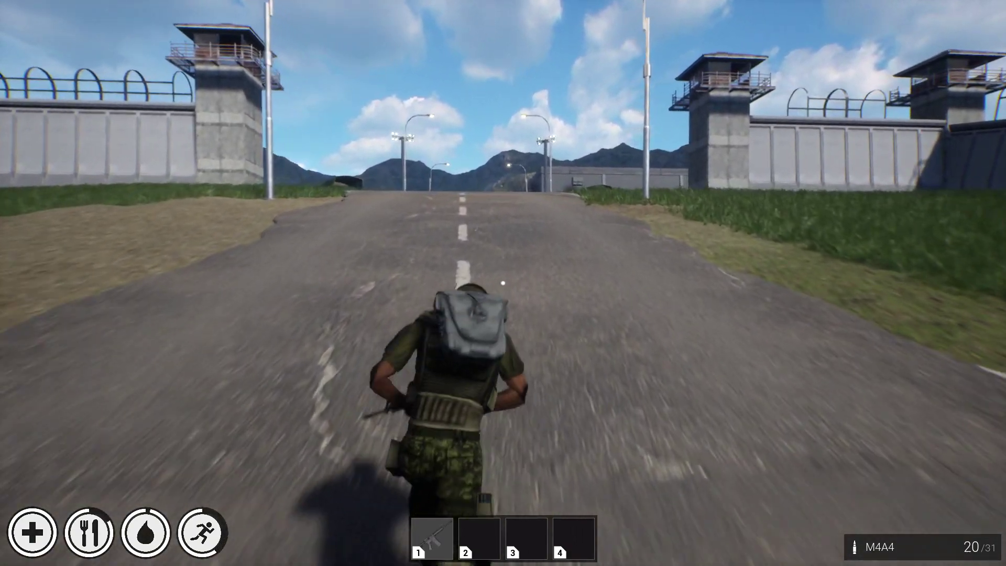
key("w")
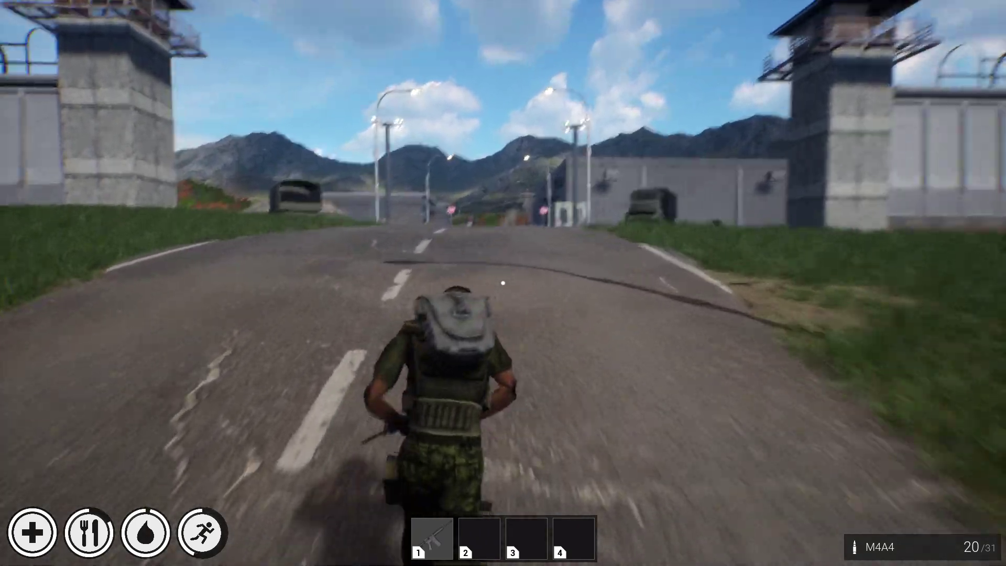
key("w")
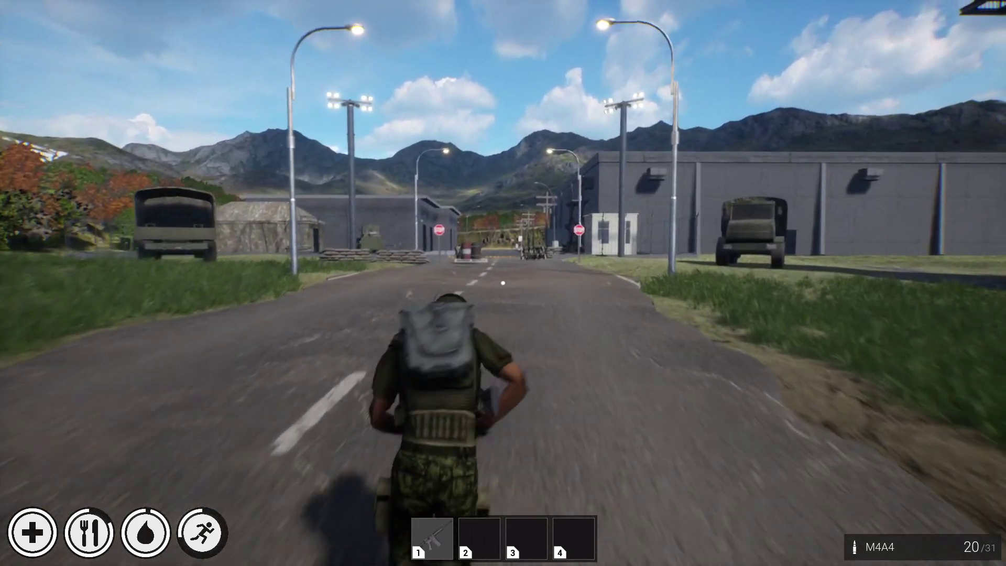
Pass the stop signs and enter the fenced checkpoint, heading towards the striped line near the tent.
key("w")
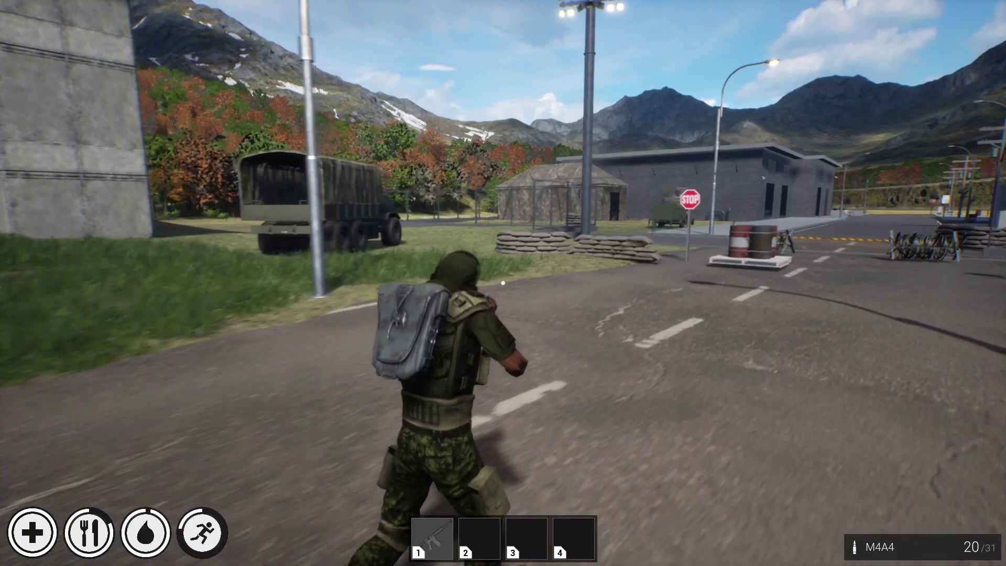
key("w")
key("w")
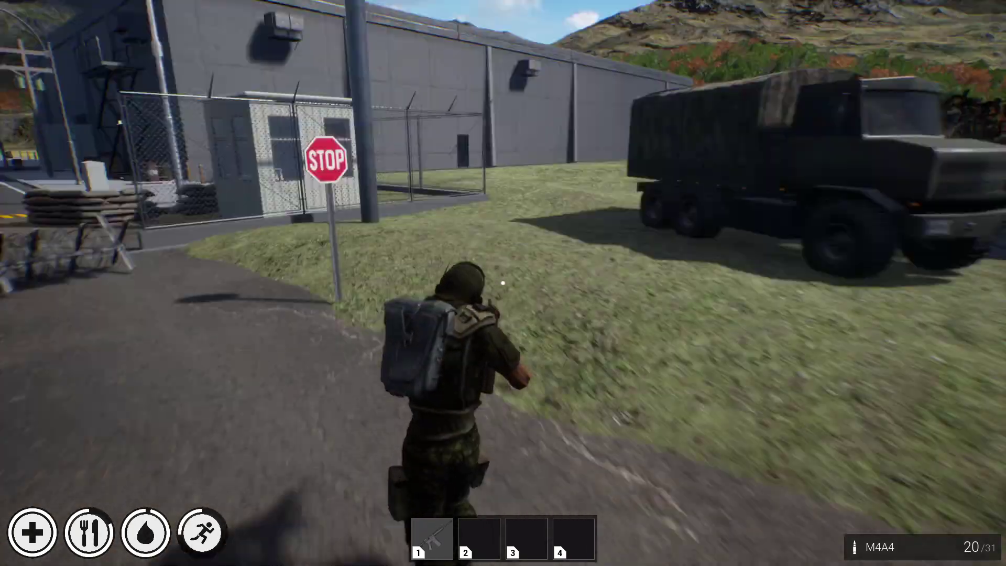
key("w")
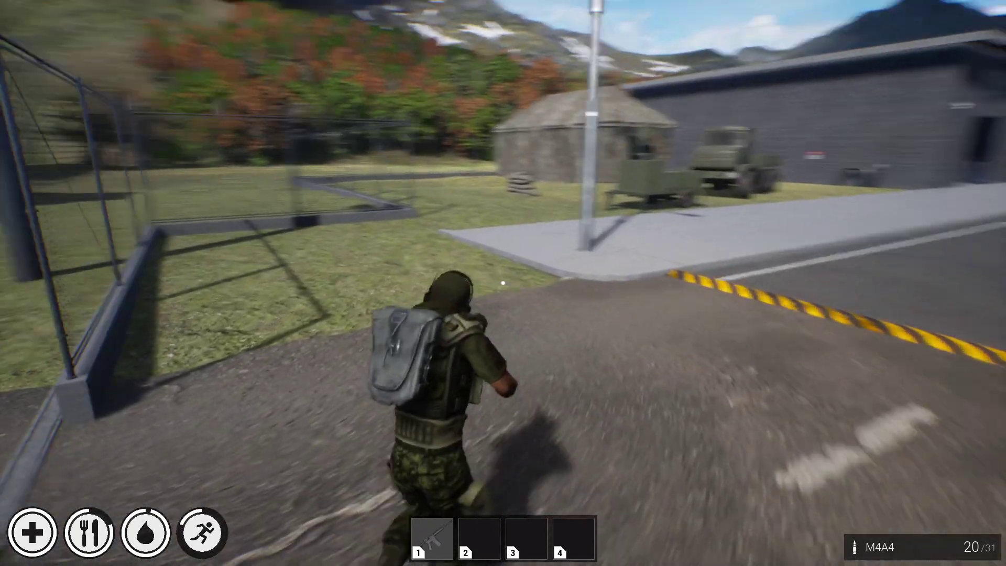
Pass the barbed-wire barriers at the checkpoint and cross the striped line to the green flatbed truck parked beside the sidewalk.
key("a")
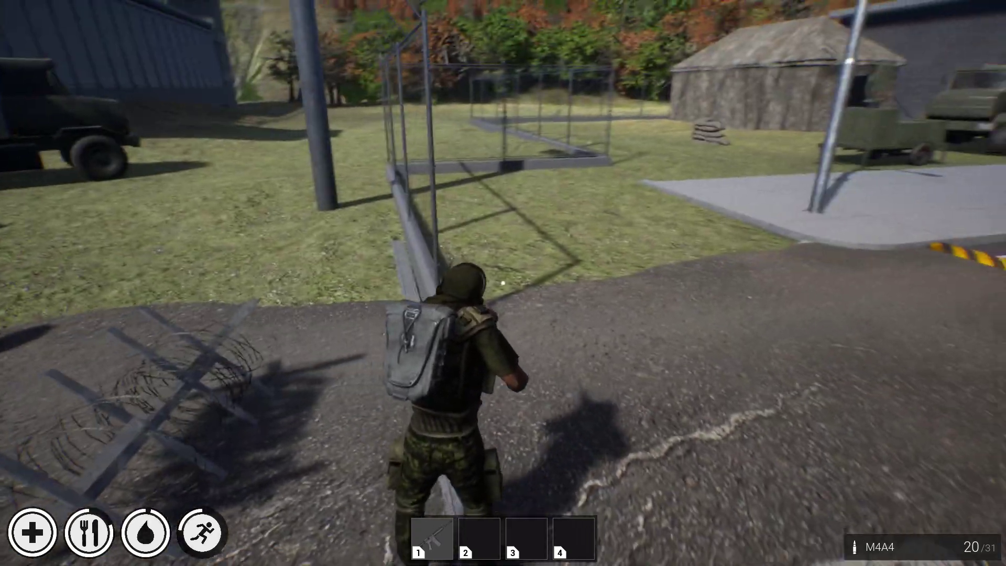
key("s")
key("w")
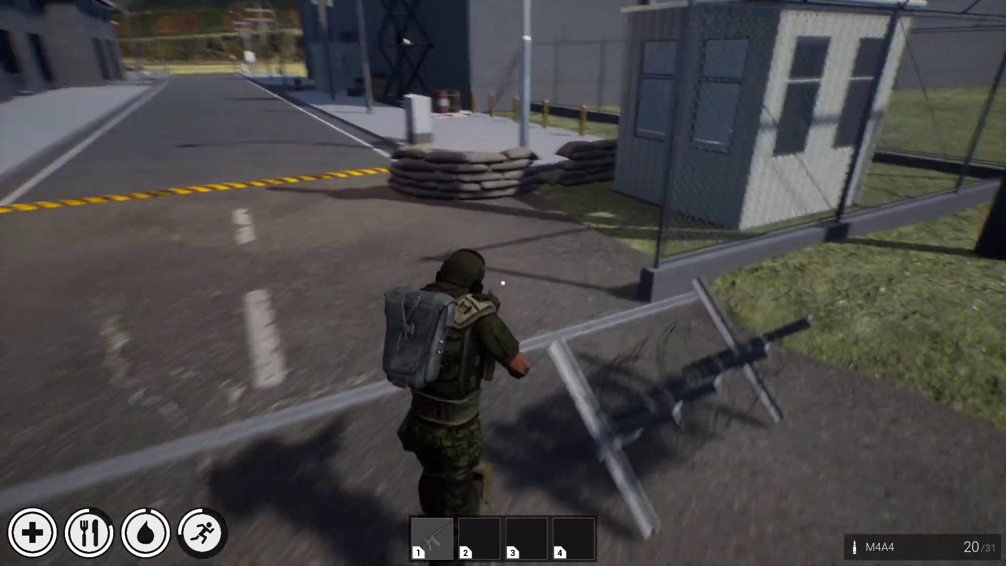
key("w")
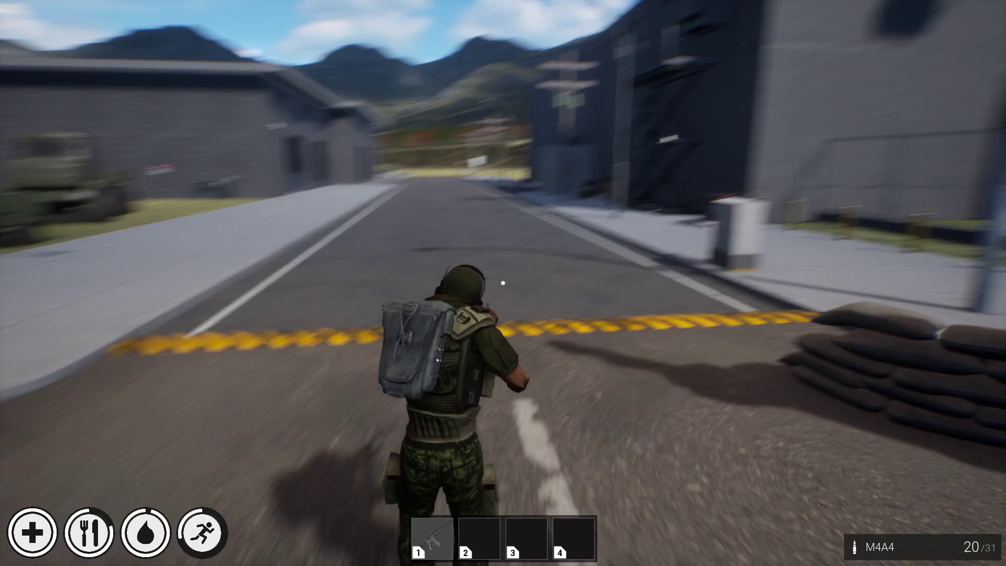
key("w")
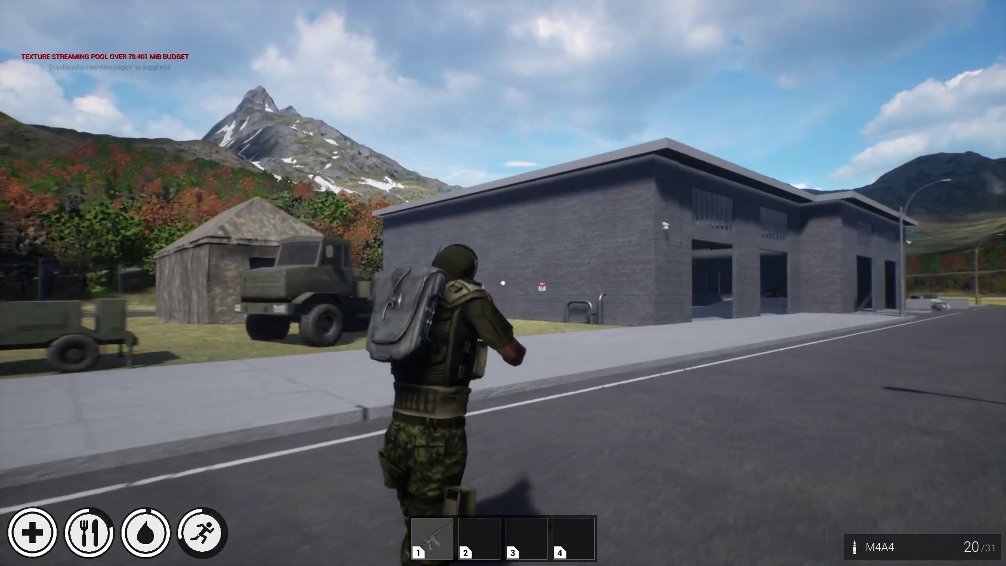
key("w")
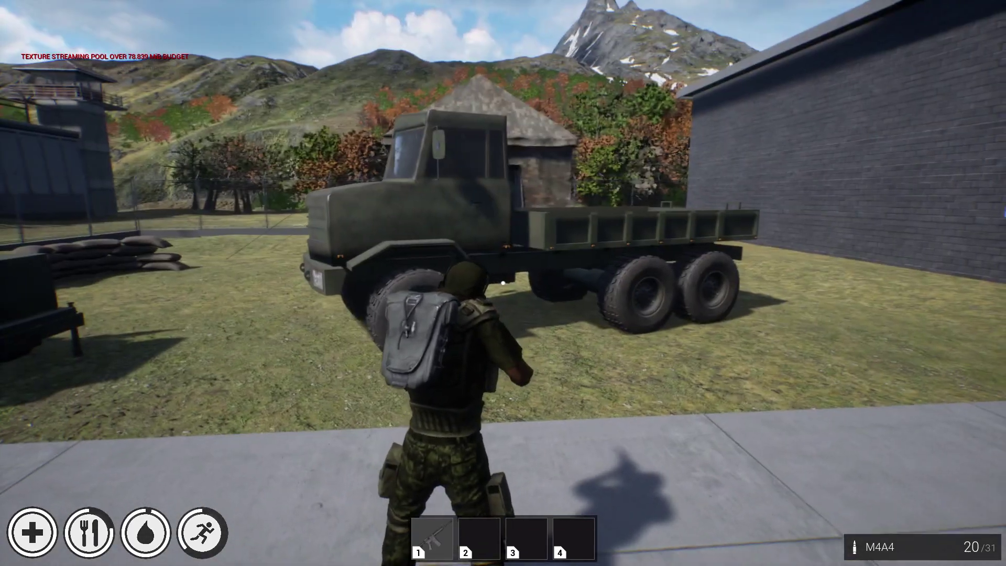
Follow the sidewalk past the brick garage's open bays and cross the road to the warehouse entrance beside the guard booth.
key("w")
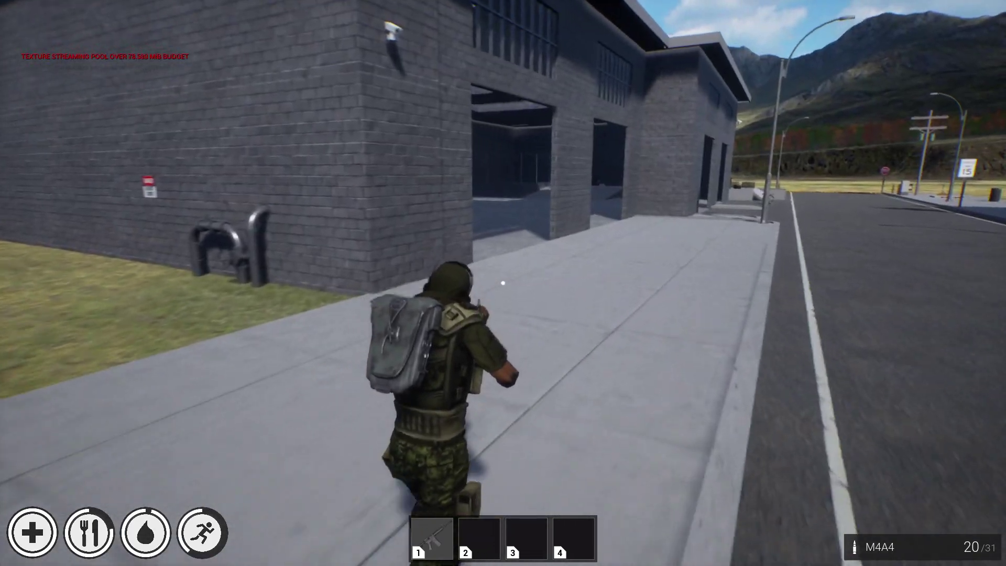
key("w")
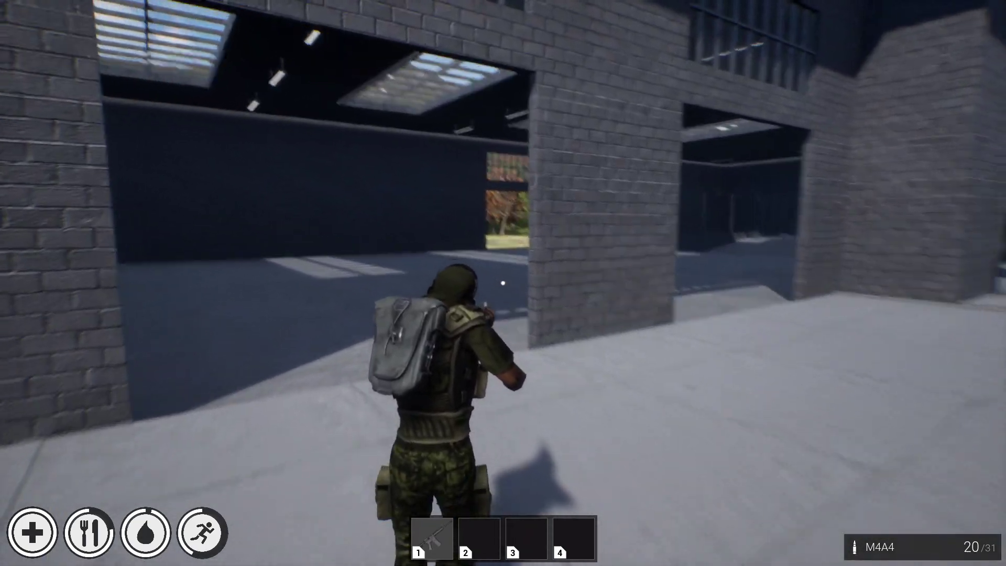
key("w")
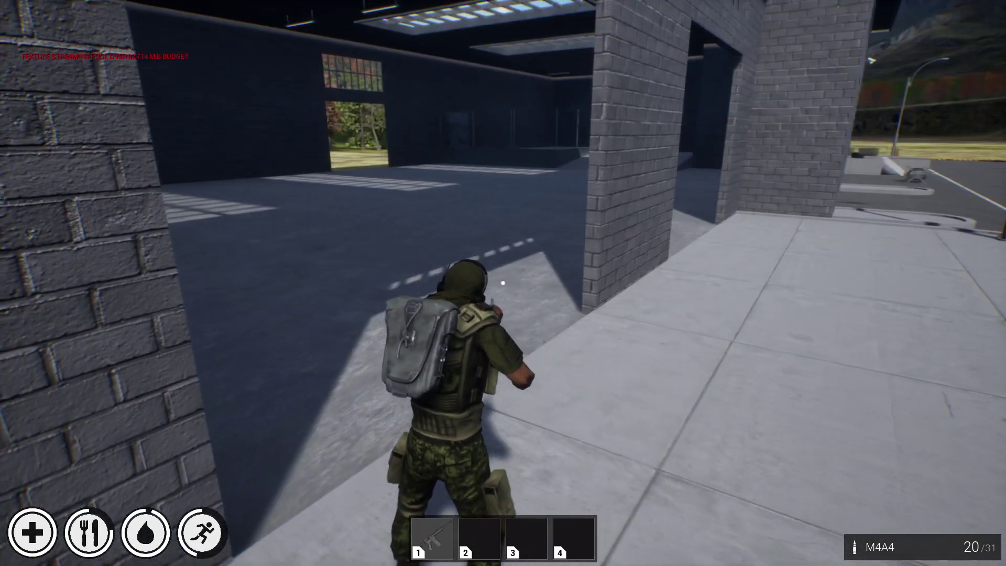
key("w")
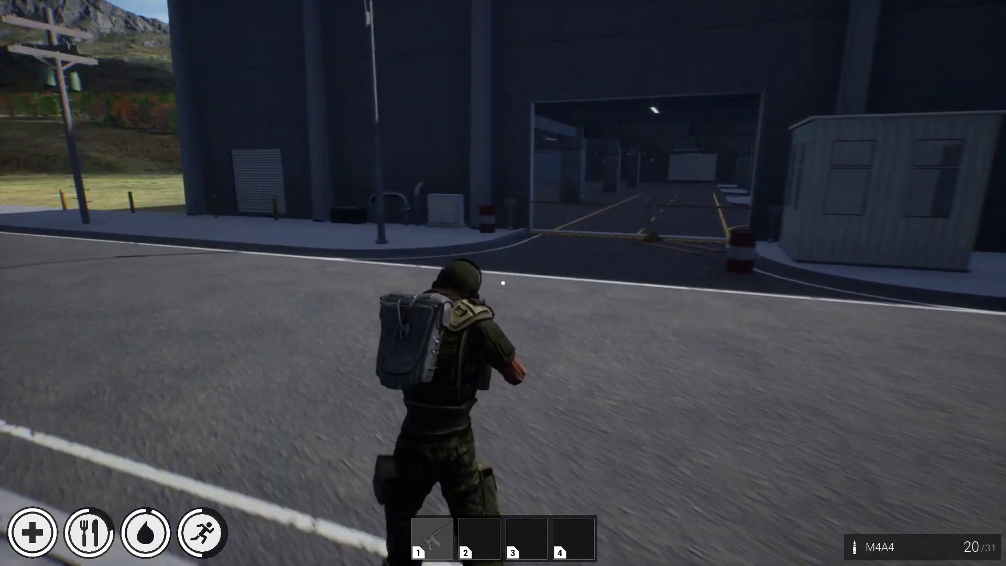
key("w")
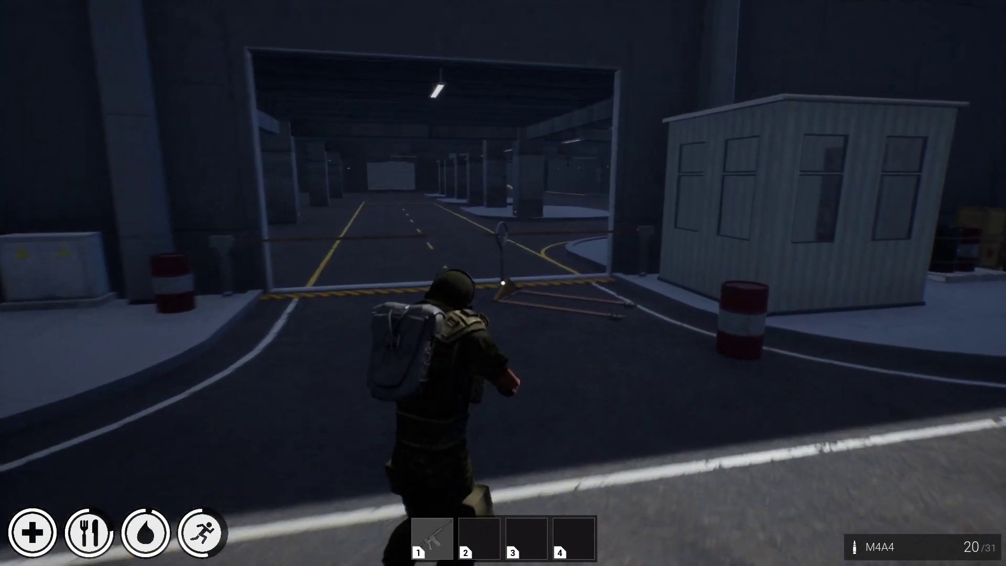
Run along the road past the open garage to the closed roller shutter next to the loading dock.
key("w")
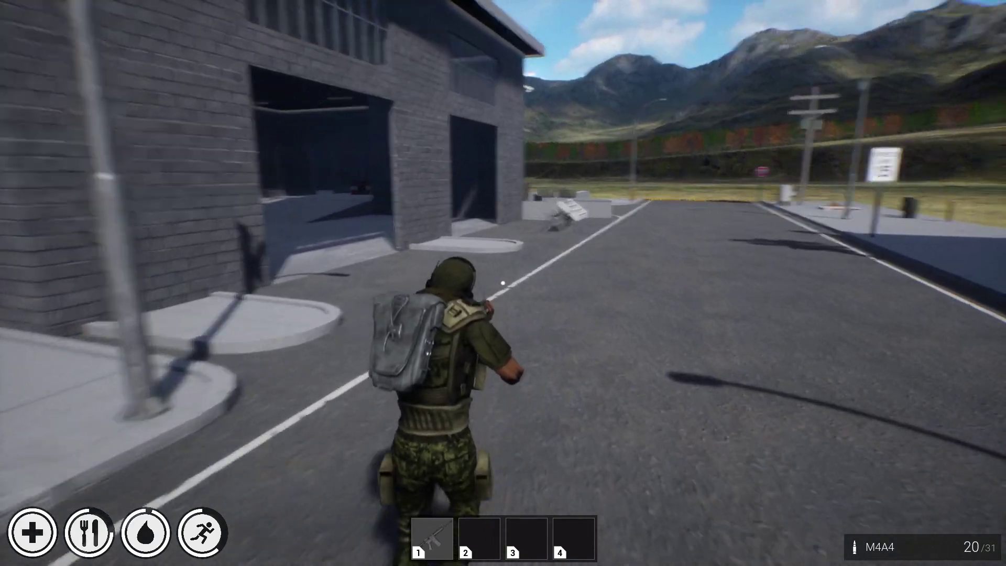
key("w")
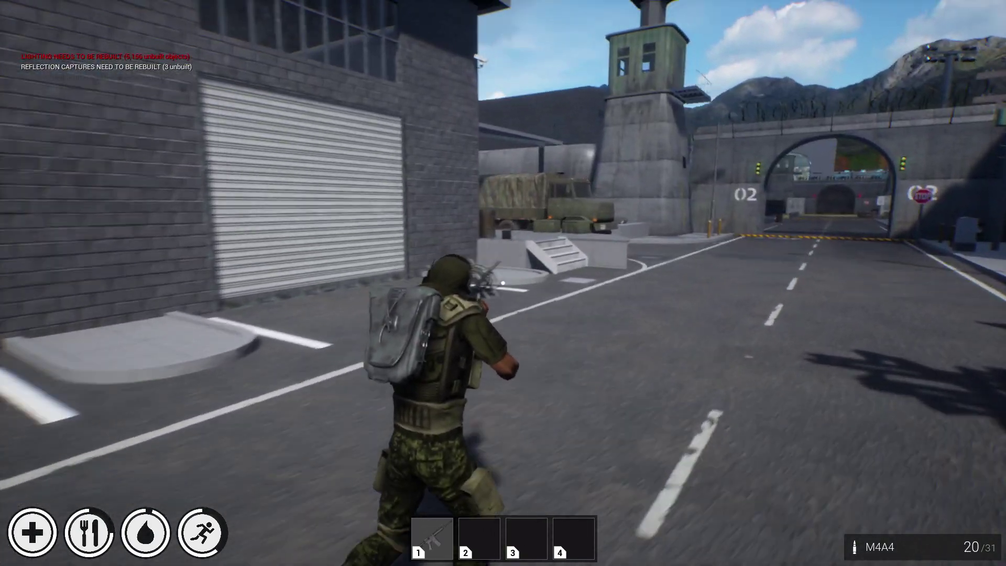
key("w")
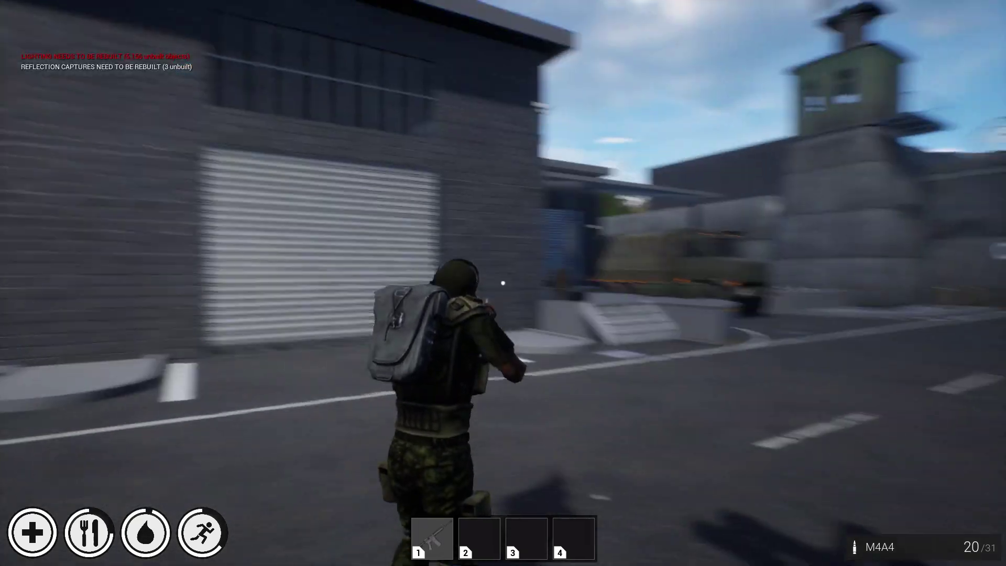
key("w")
key("w")
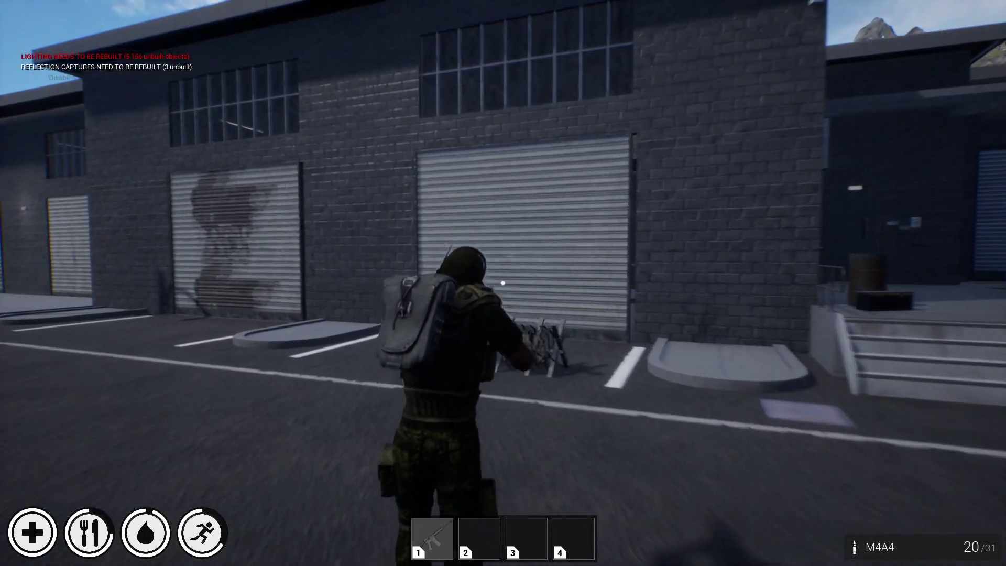
key("w")
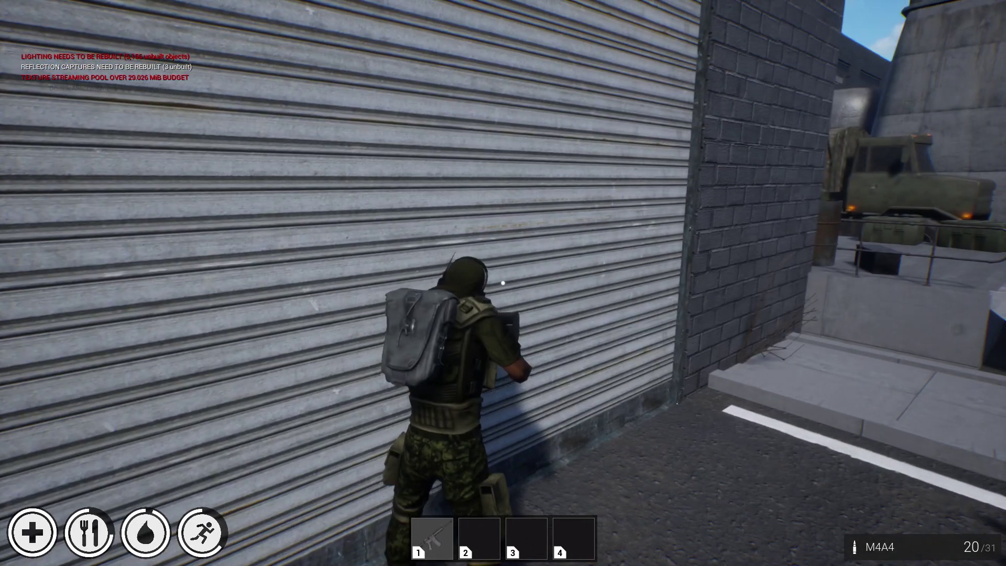
Pass the loading dock steps and the covered truck to reach the striped line under archway 02.
key("w")
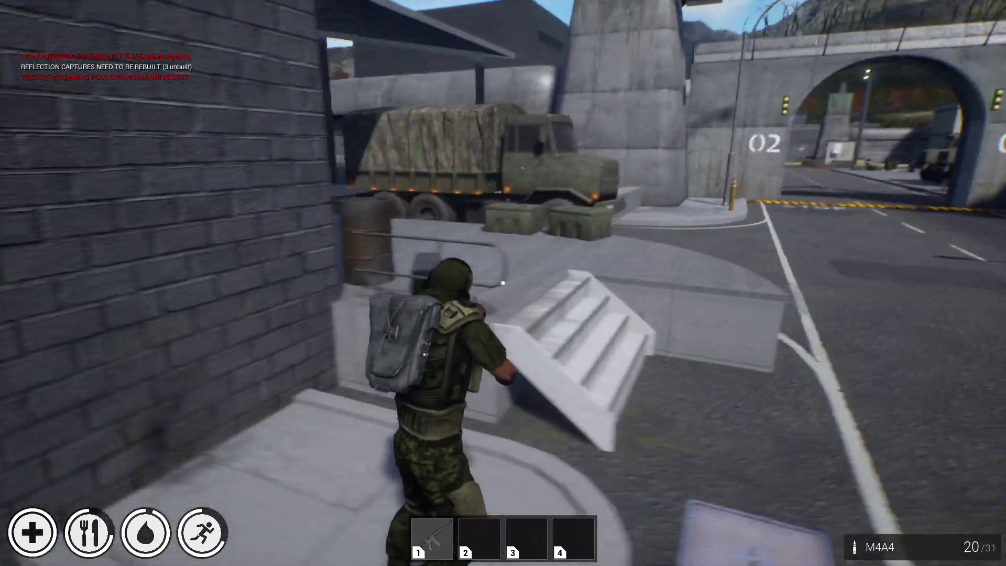
key("w")
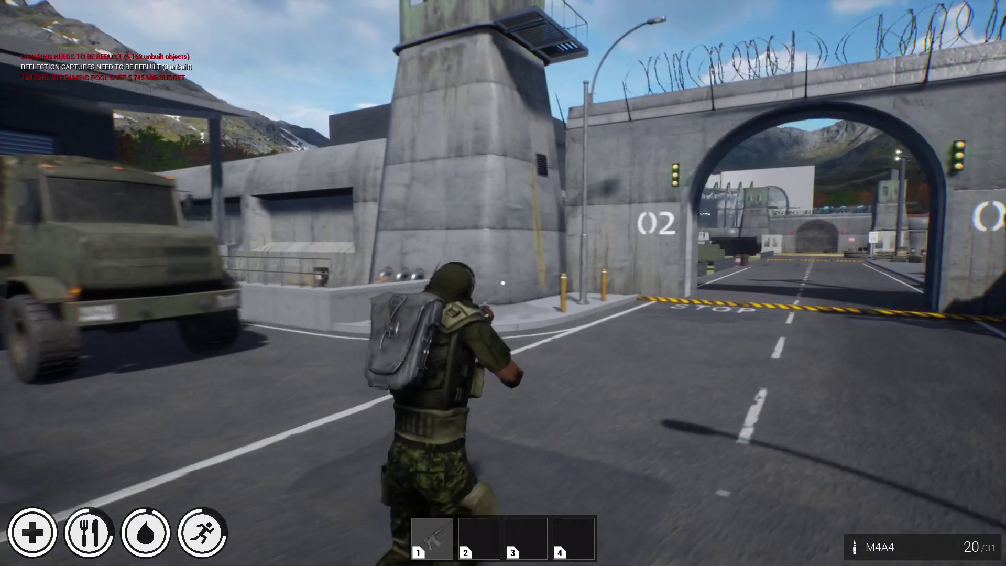
key("w")
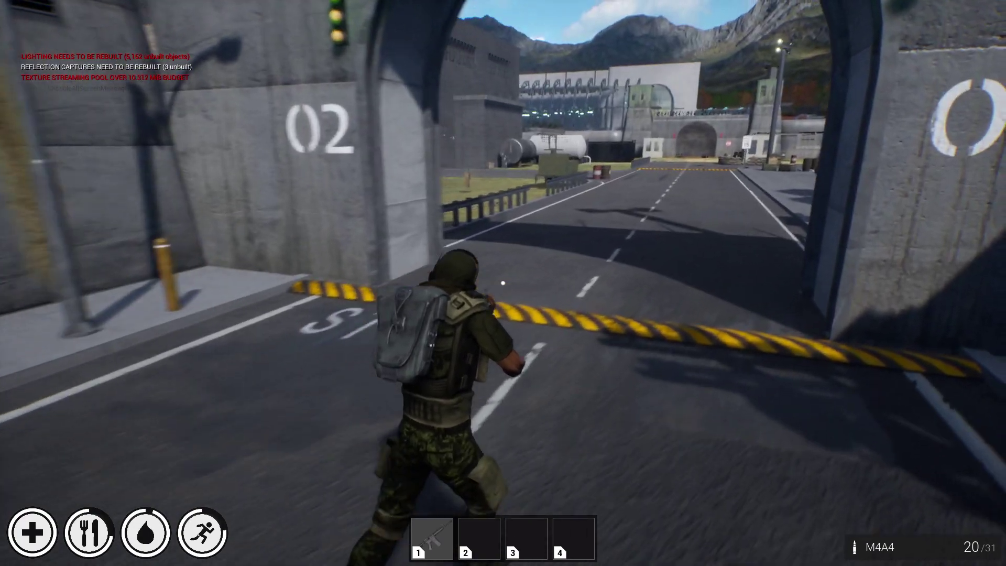
key("w")
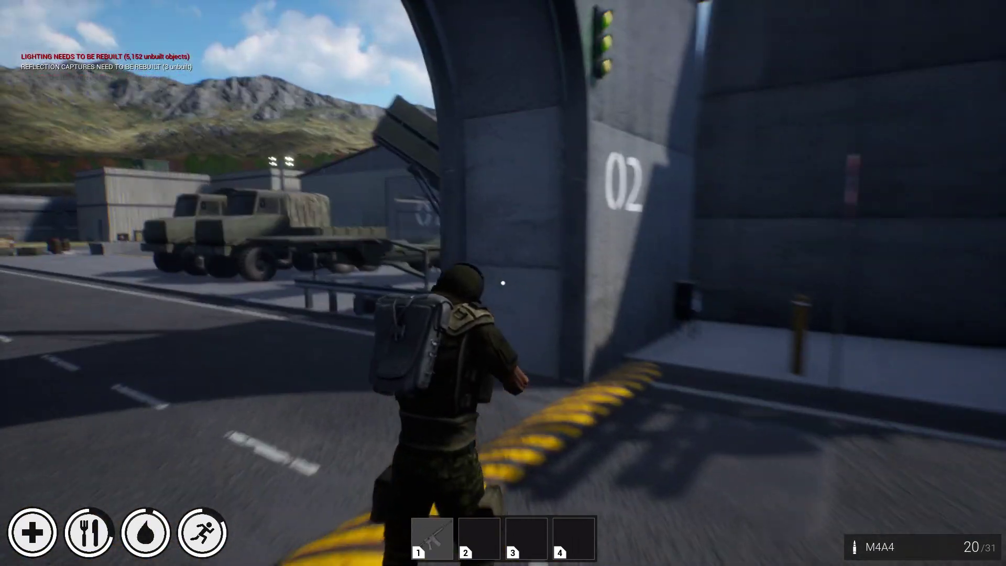
Fire one M4A4 shot at archway 02 and run back down the road towards the shutter marked 01.
left_click(503, 283)
key("w")
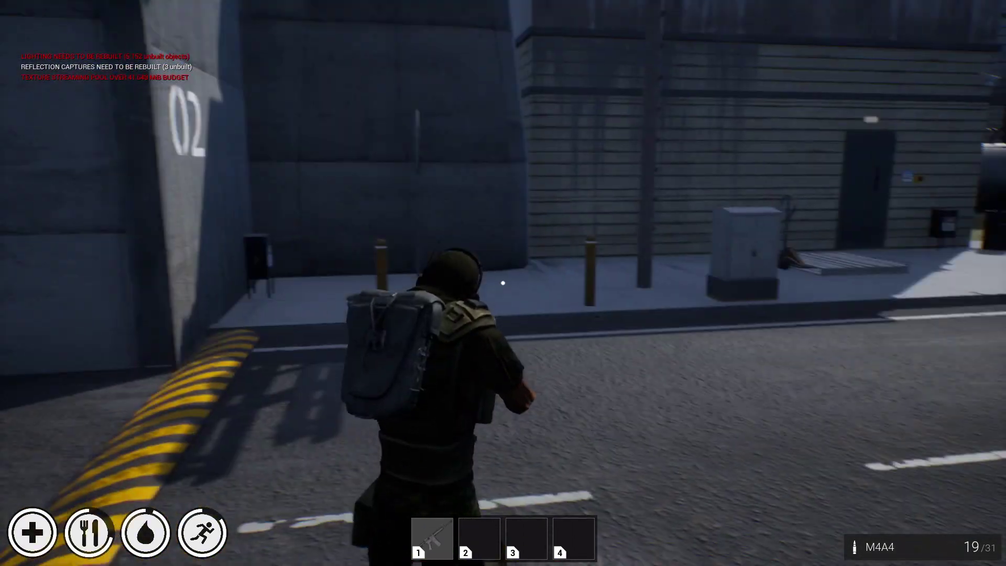
key("w")
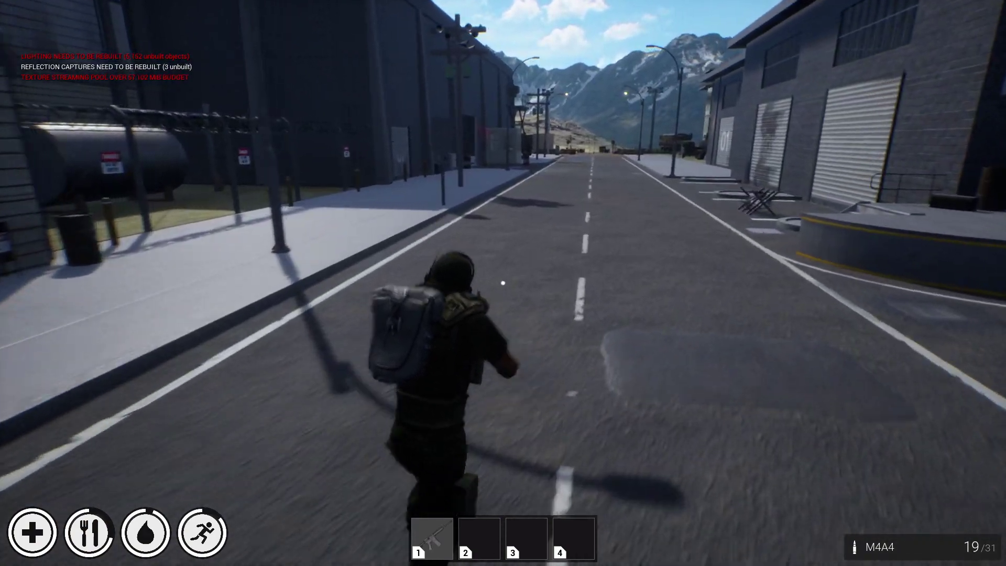
key("w")
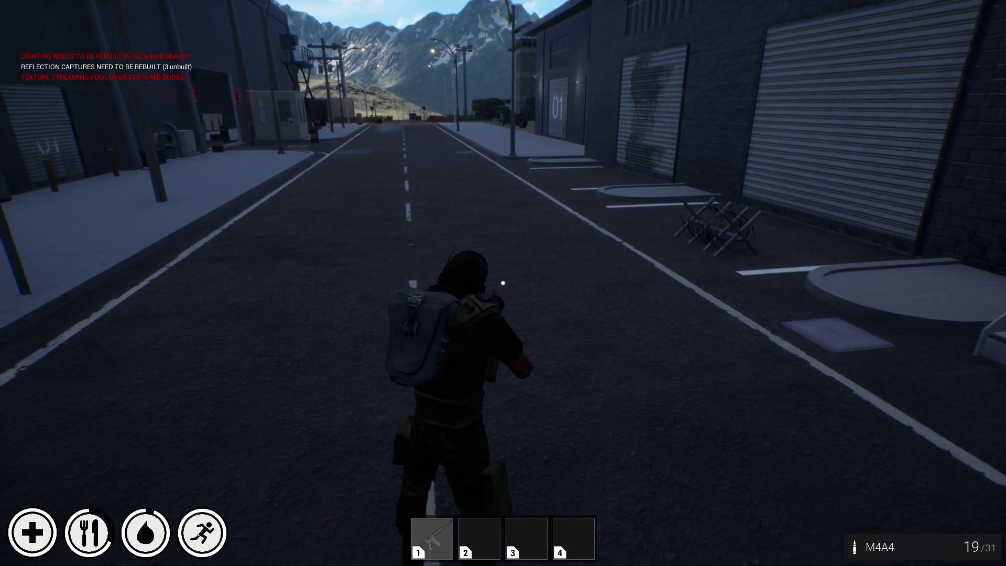
key("shift+w")
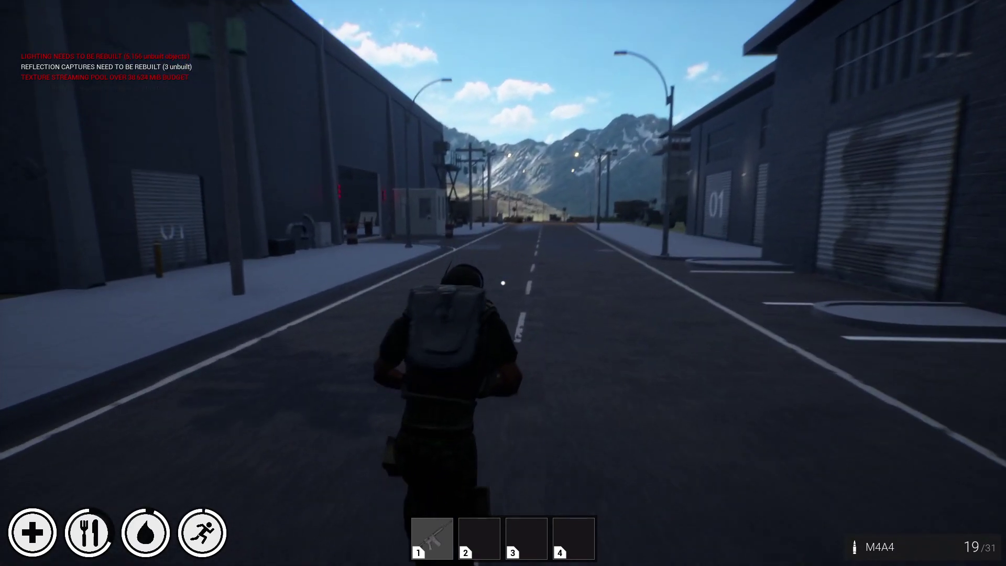
key("w")
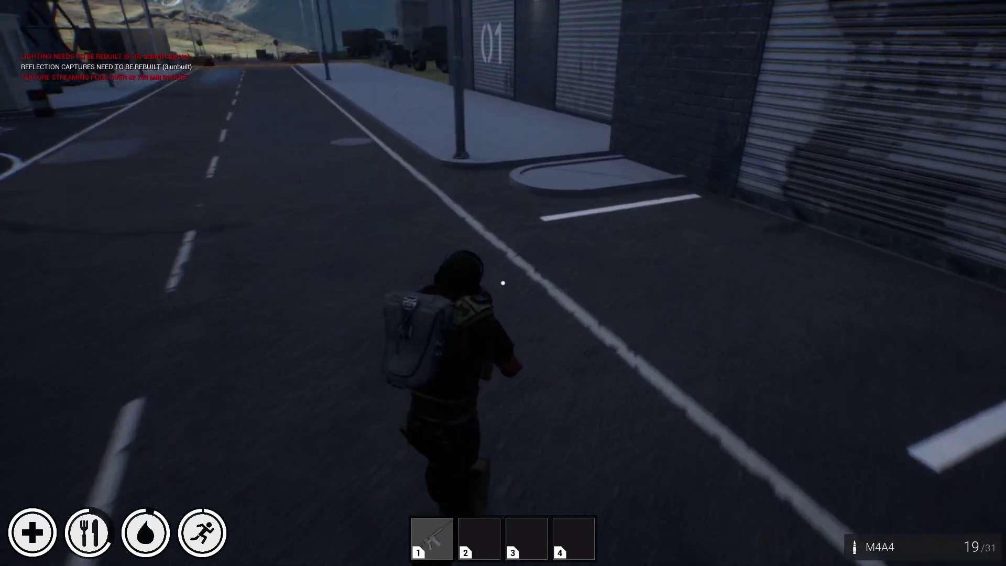
key("w")
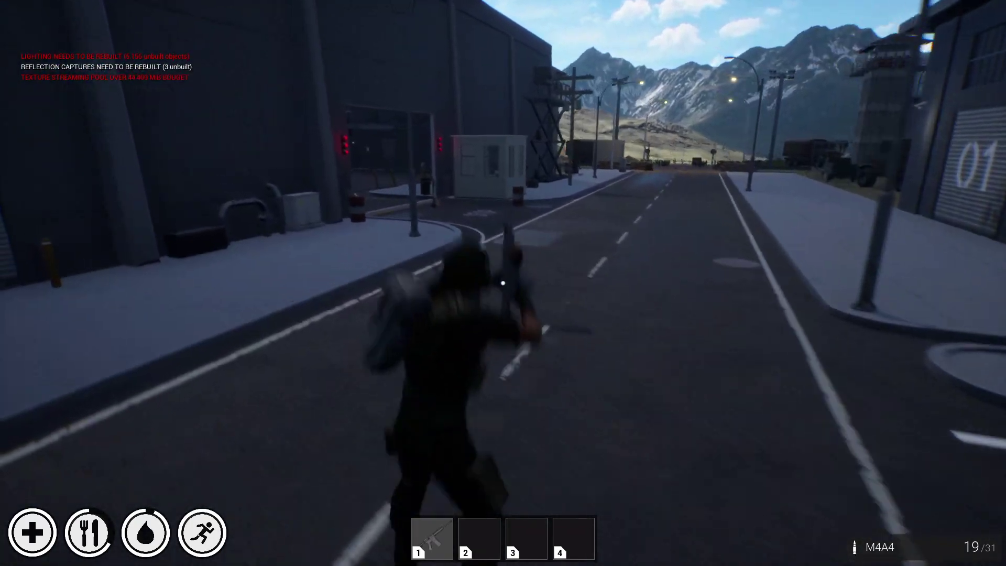
Return to the loading dock, cross its platform, and get past the covered truck to the road facing archway 02.
key("w")
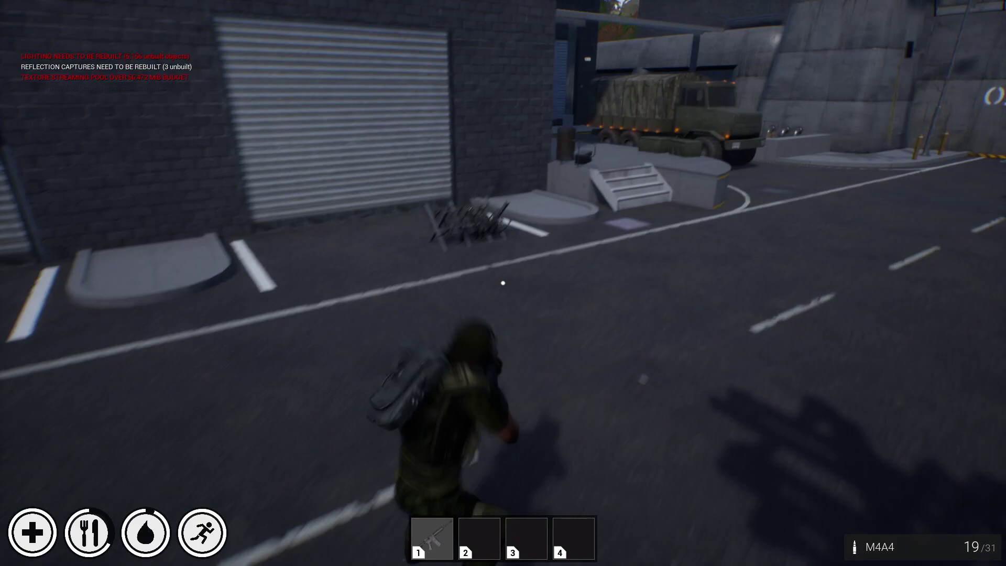
key("w")
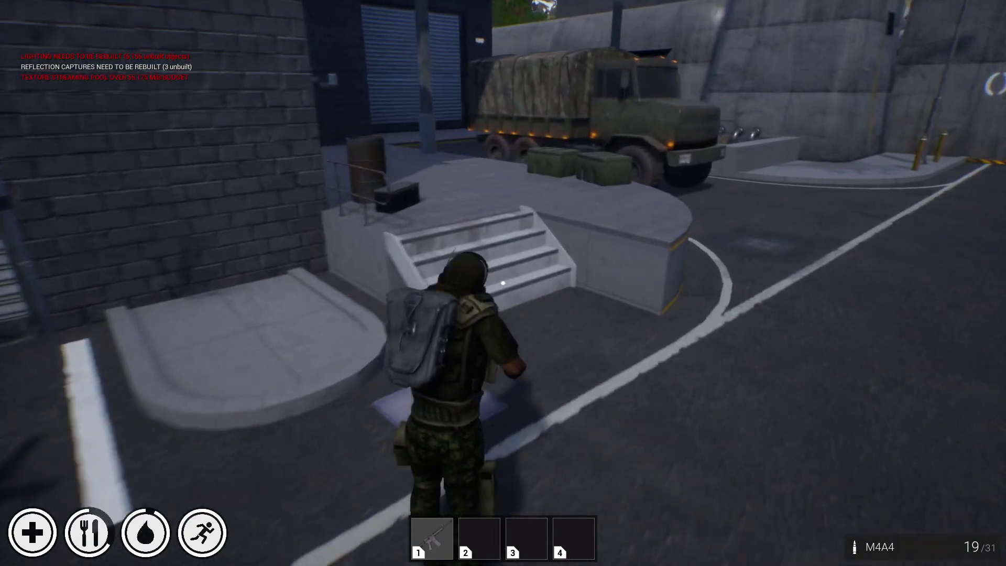
key("w")
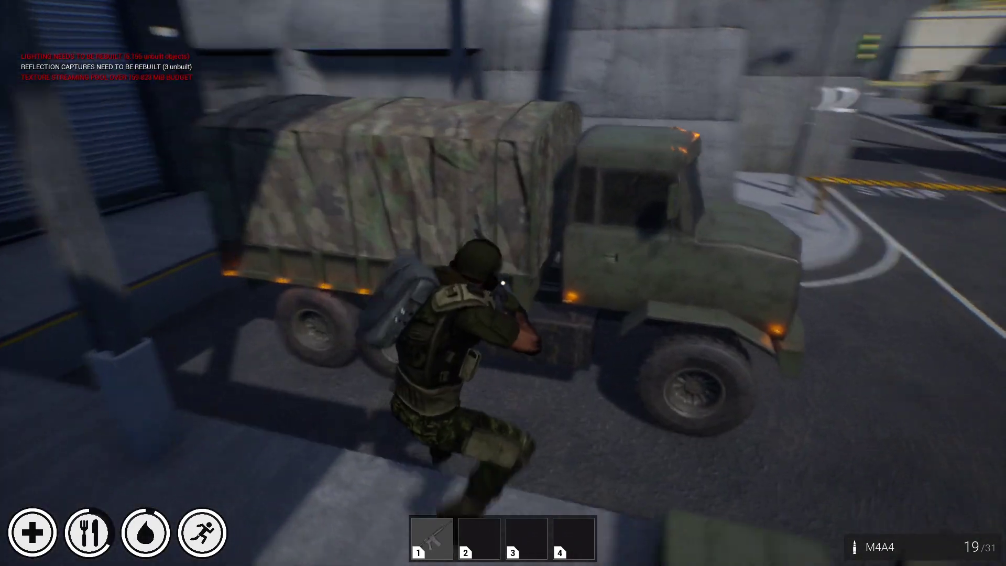
key("w")
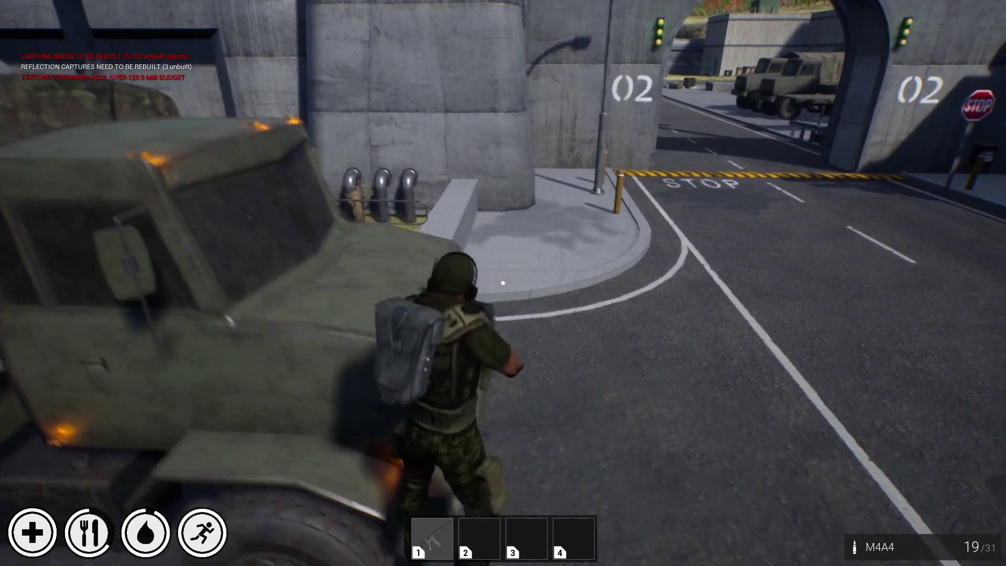
Turn away from archway 02 and run back down the road past the roller shutters and wire barrier.
key("w")
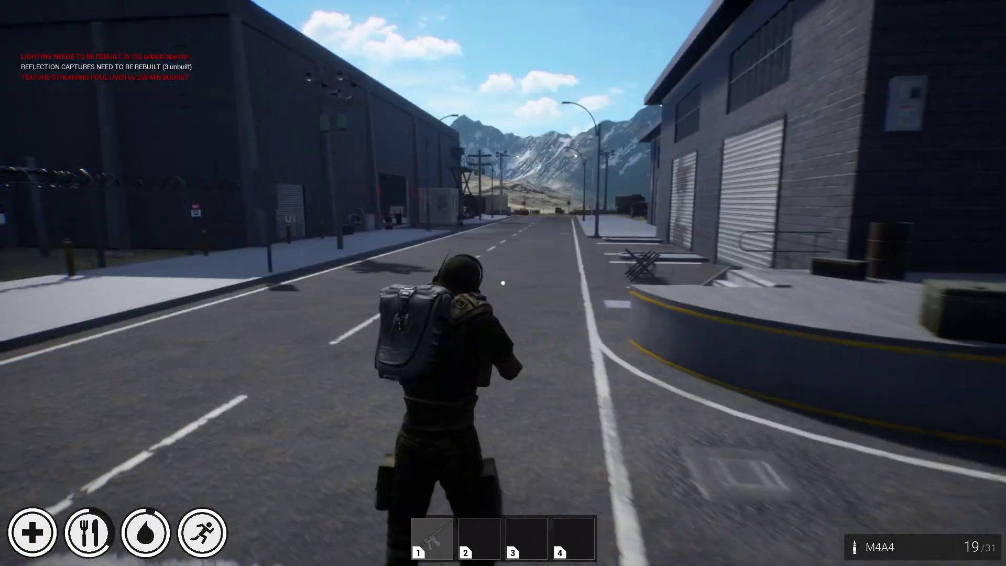
key("w")
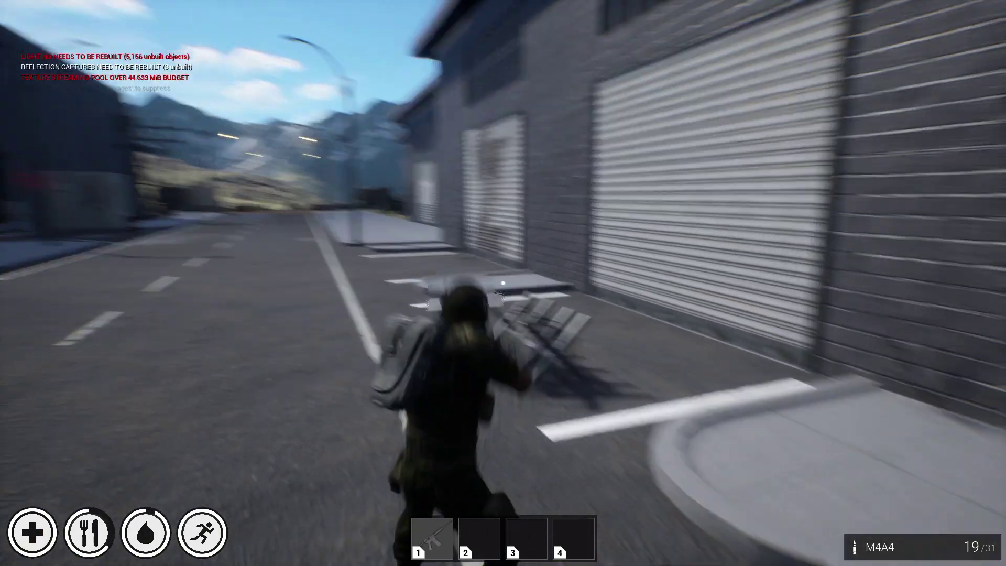
key("w")
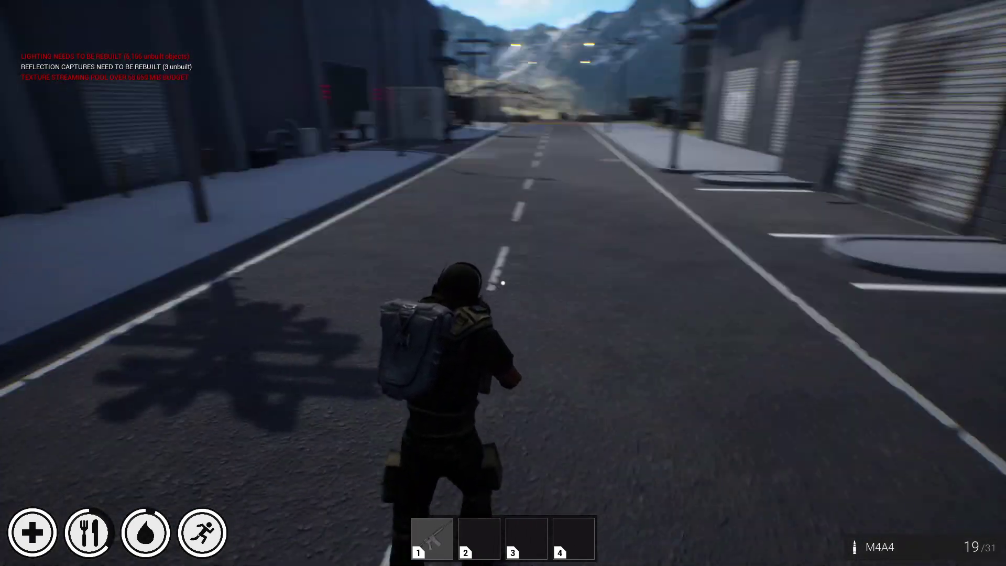
Circle back to the curb by the loading dock steps and return to the road facing the warehouse entrance.
key("w")
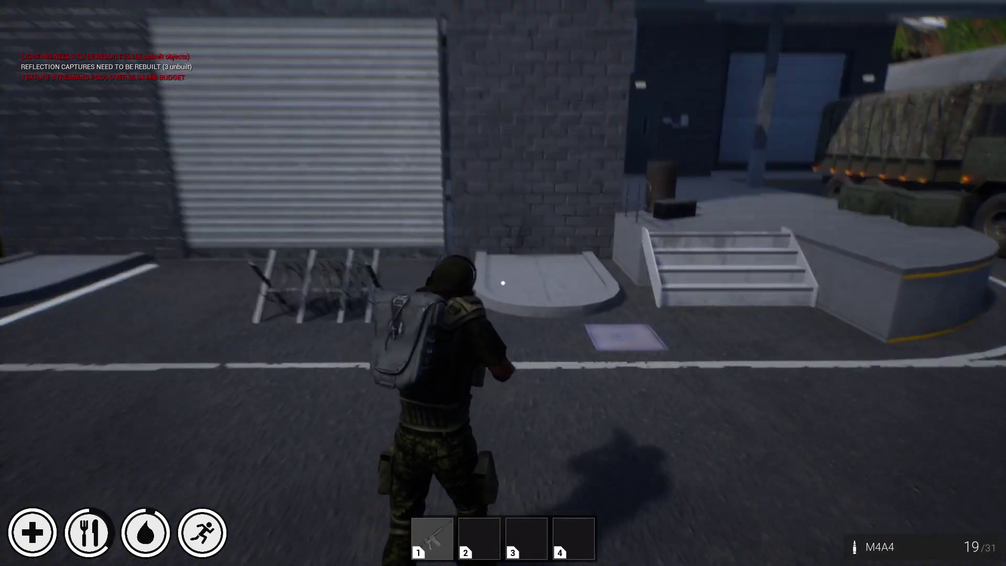
key("w")
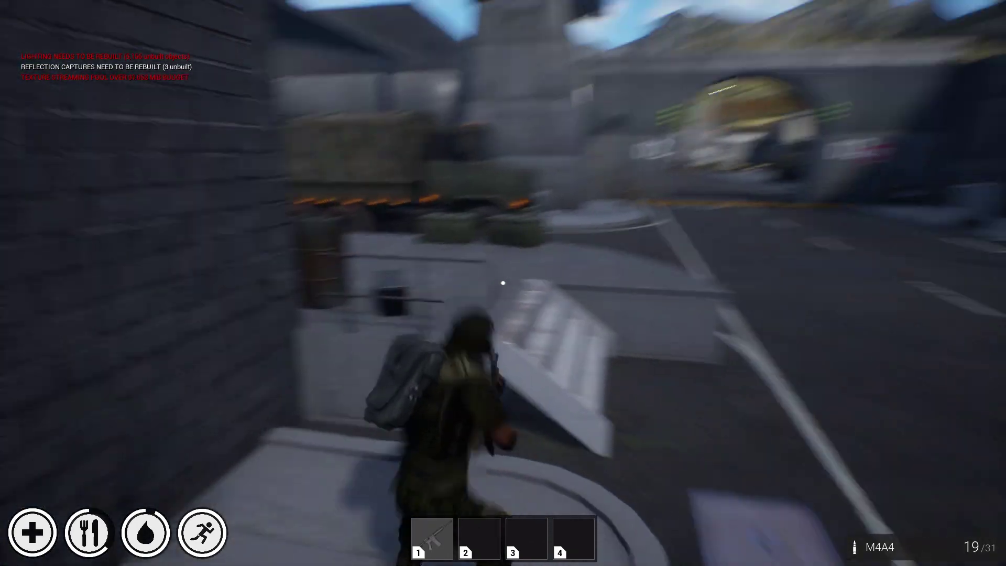
key("w")
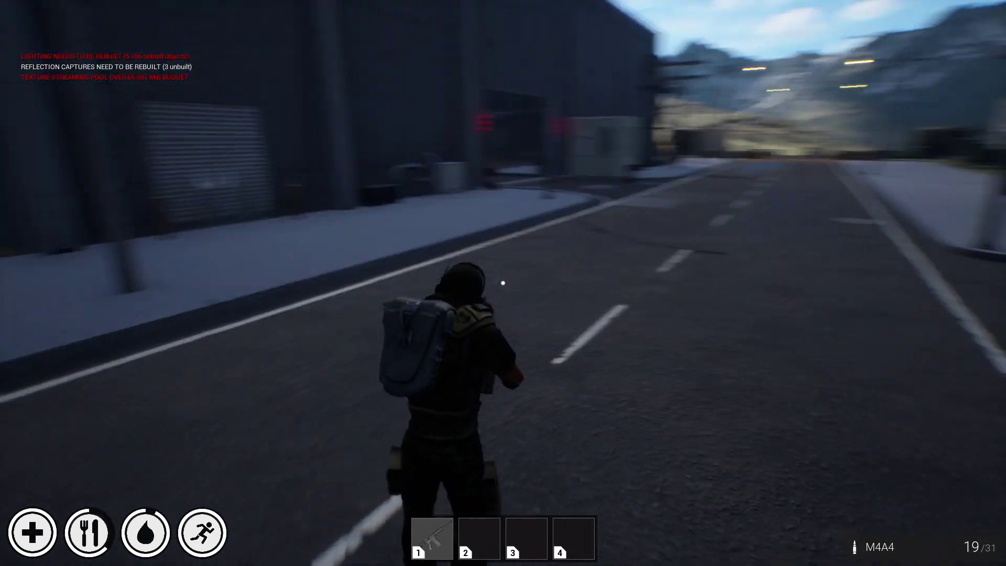
Run up the road to the curb by the shutter marked 01, then cross back to the opposite sidewalk.
key("w")
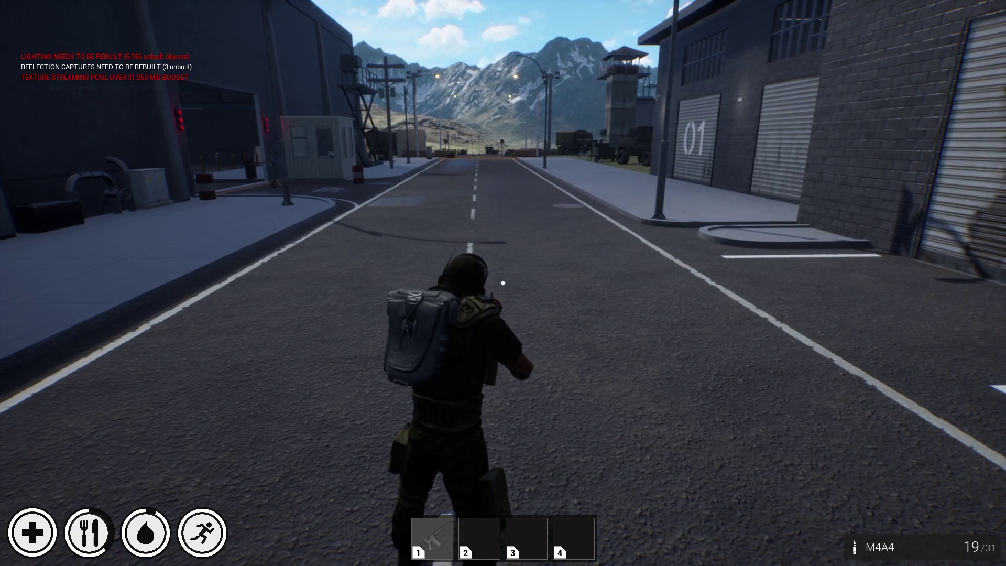
key("w")
key("d")
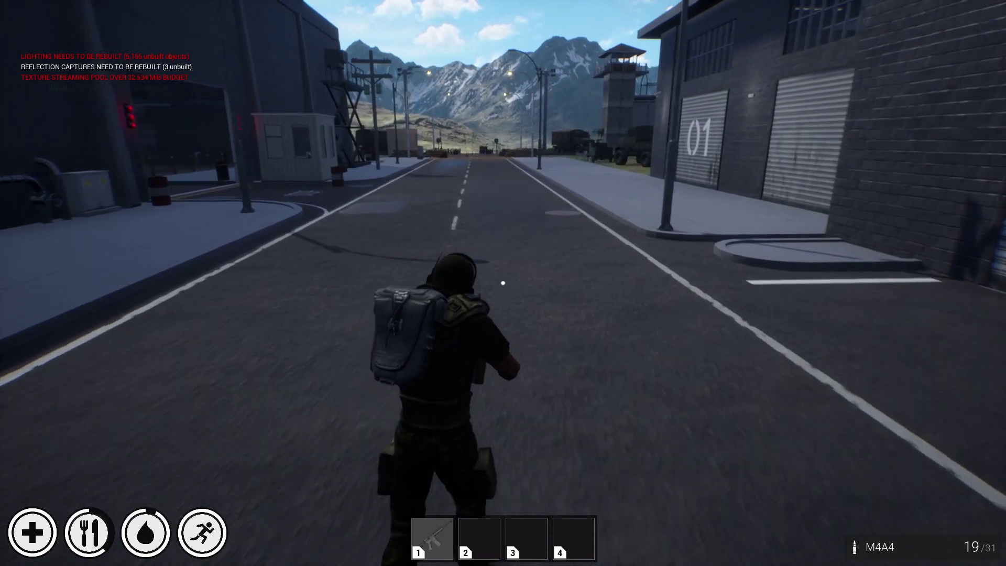
key("w")
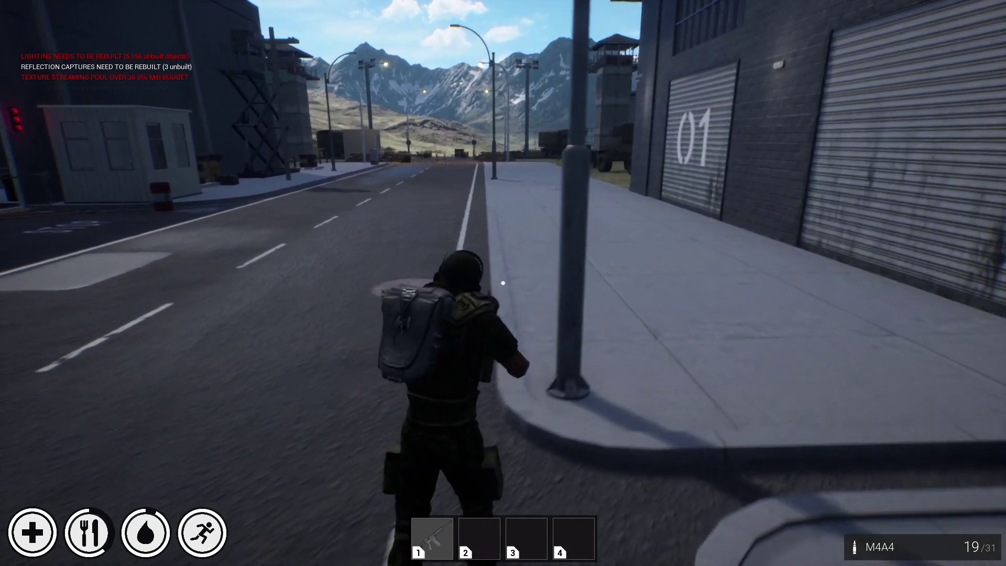
key("s")
key("d")
key("a")
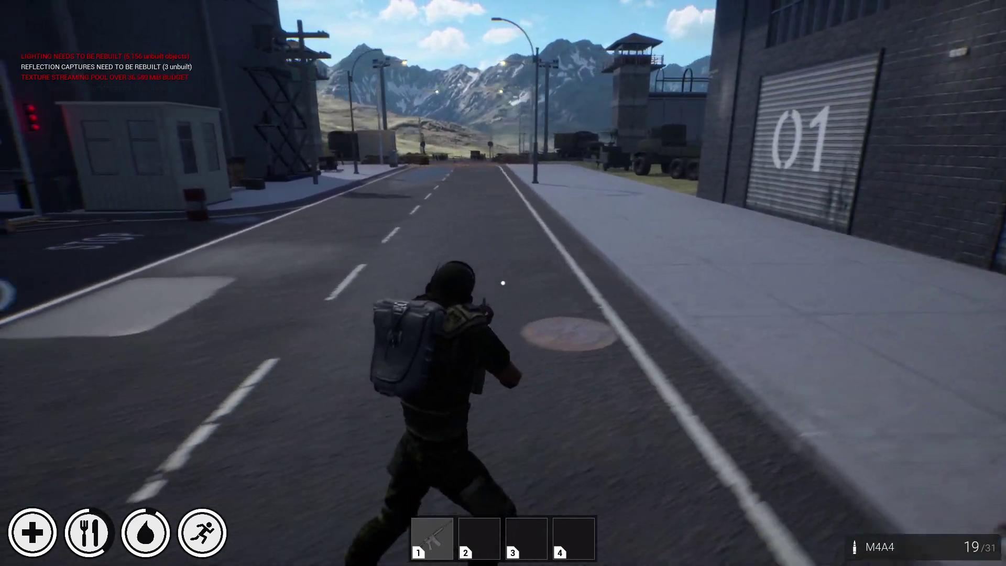
key("w+a")
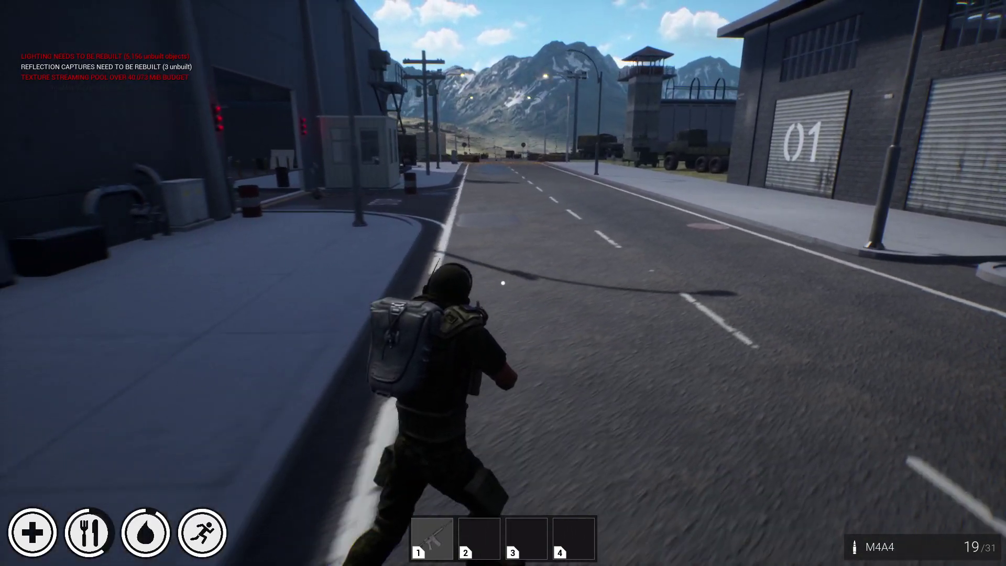
Run past the STOP marking at the parking garage entrance and continue up the road towards the parked military trucks and watchtower.
key("w")
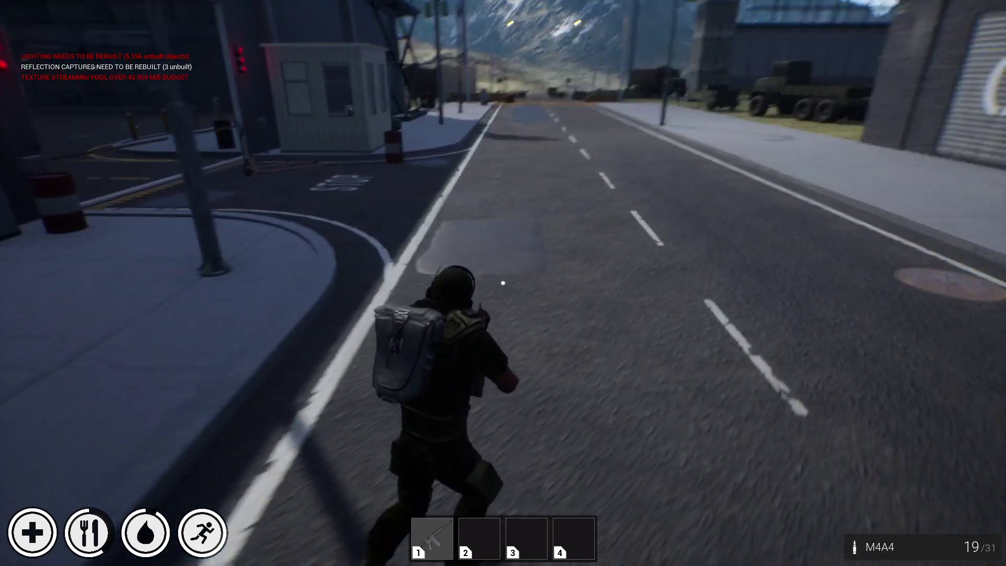
key("w")
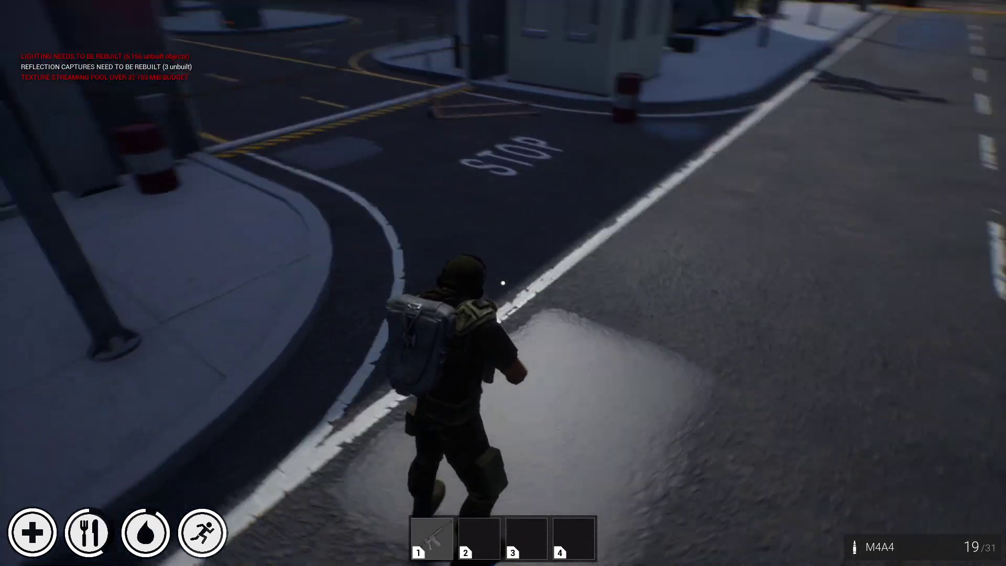
key("w")
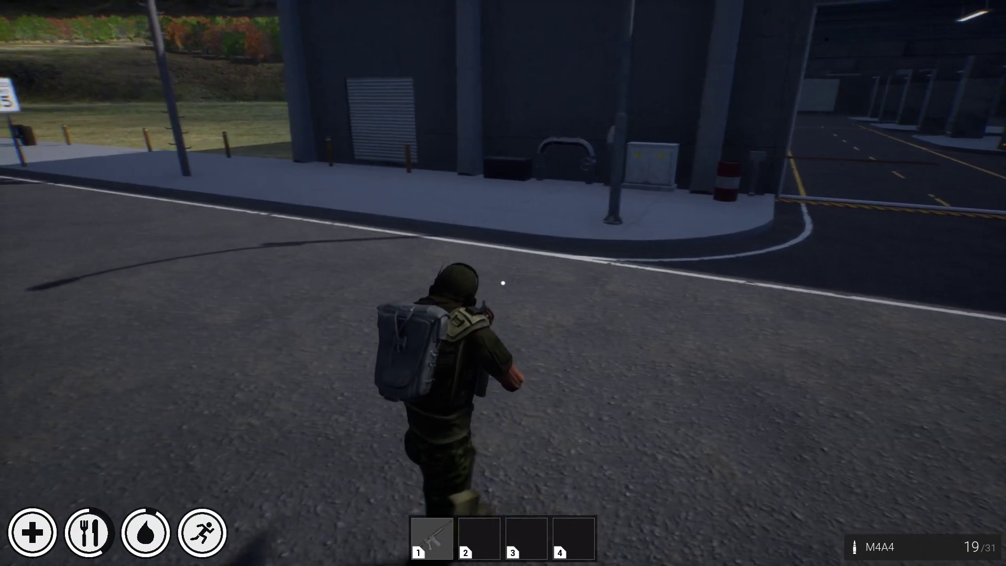
key("w")
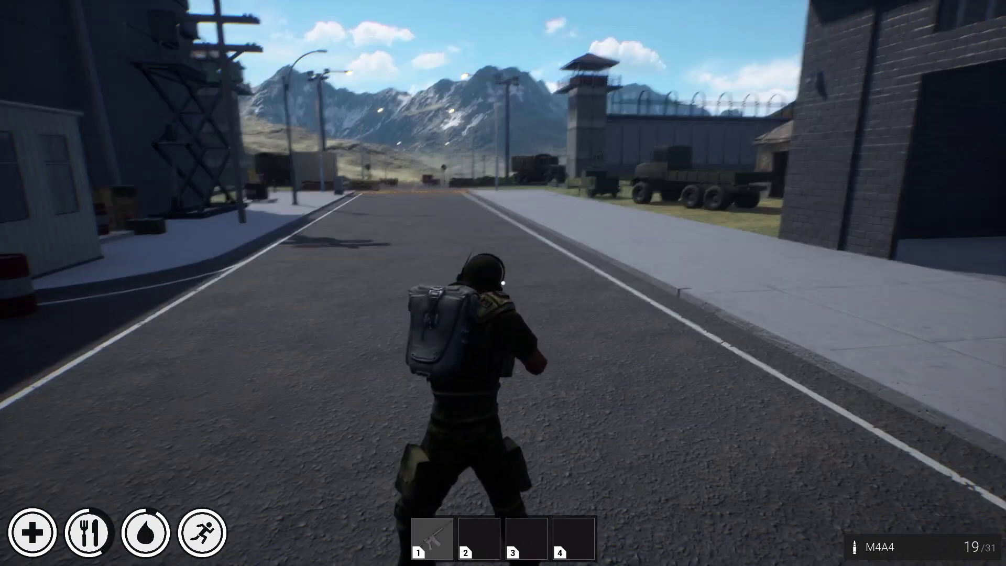
key("w")
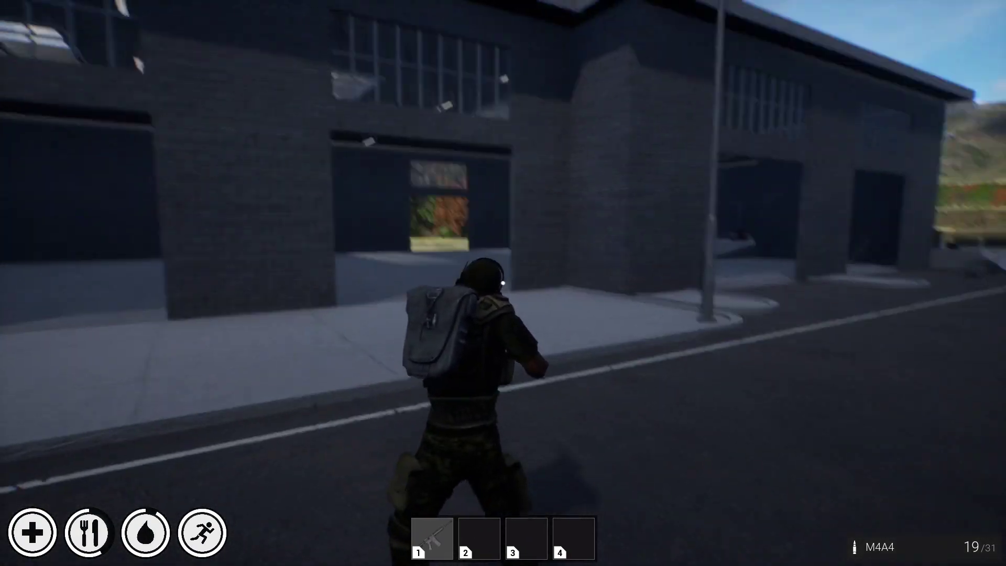
key("w")
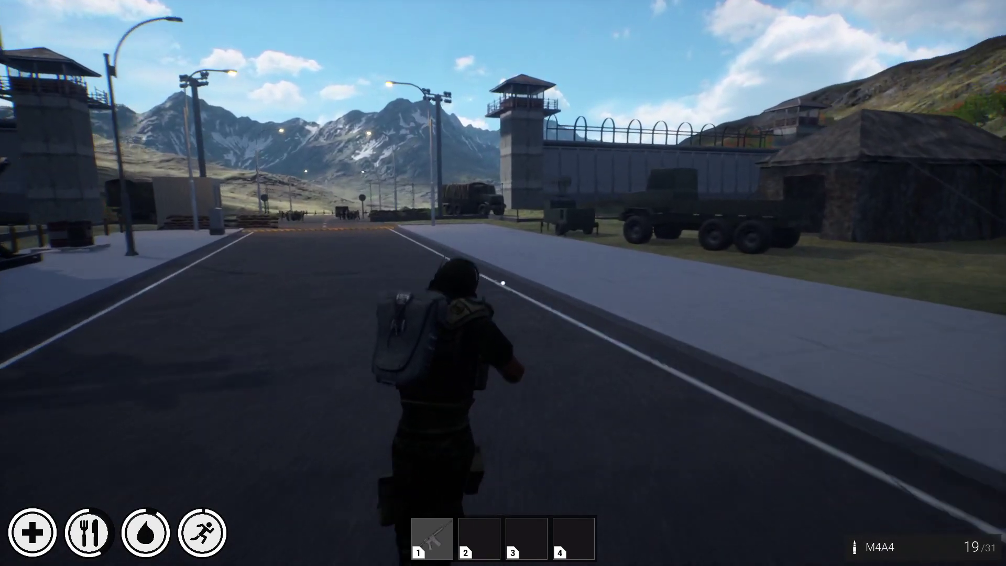
Quit the game and switch to the GroundZero project in Unreal Editor, minimizing the Merge Actors window.
key("Escape")
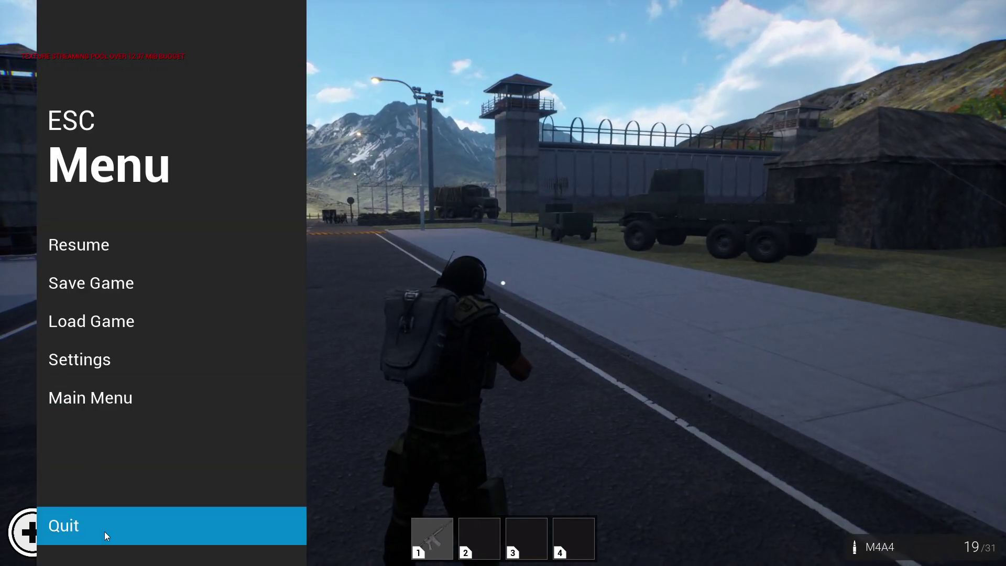
left_click(112, 520)
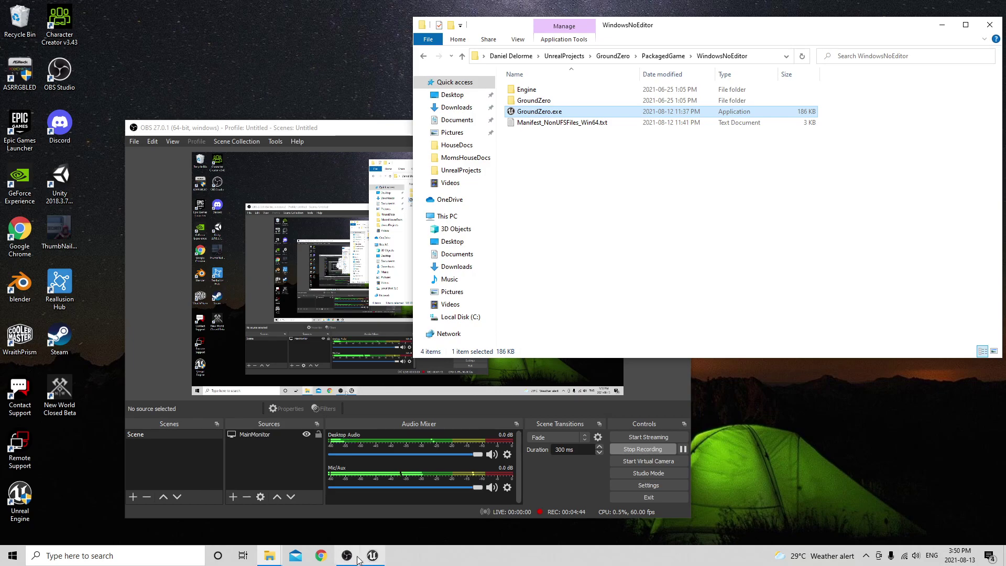
left_click(372, 556)
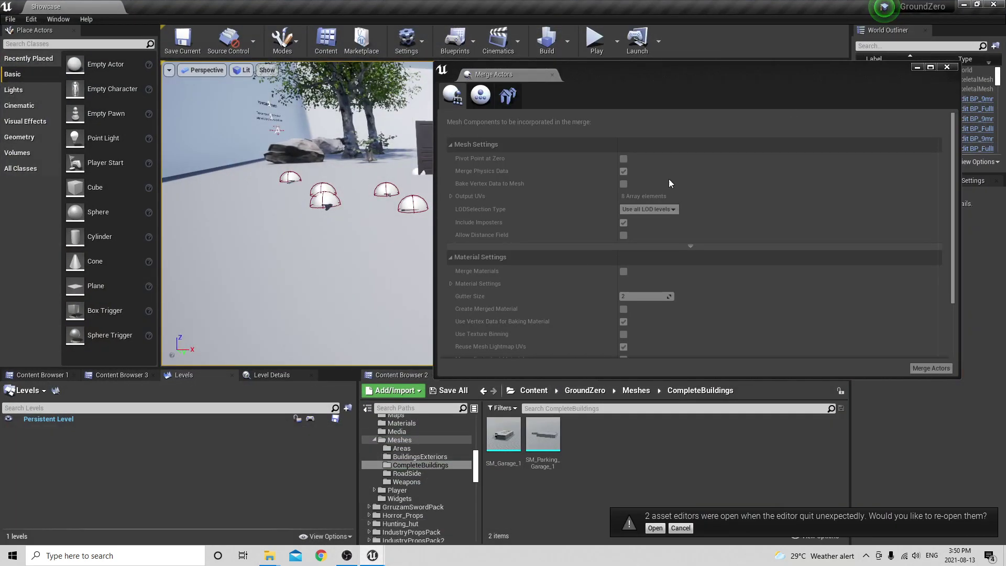
left_click(917, 67)
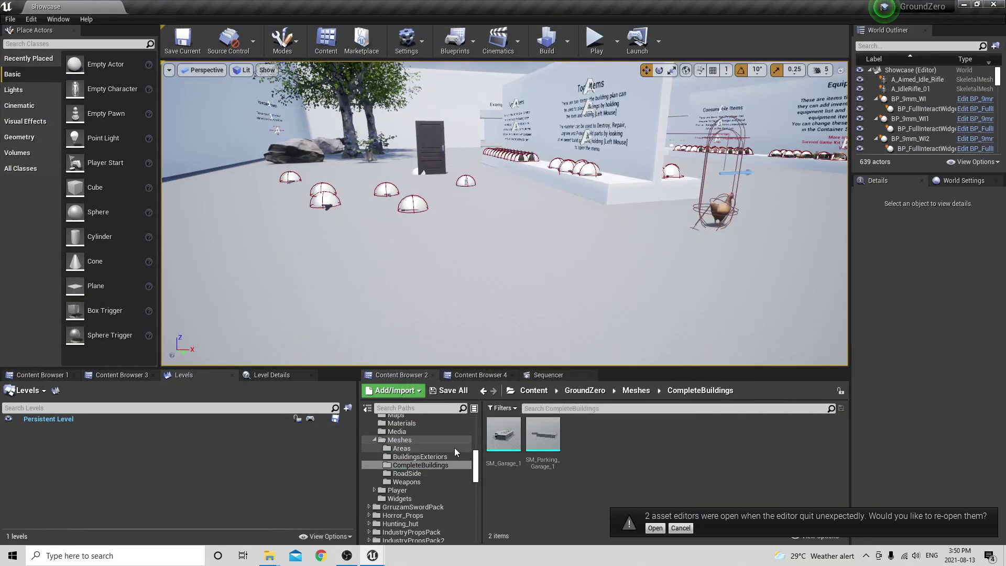
Open the GroundZero level from the project's Content/GroundZero/Maps folder.
left_click(583, 390)
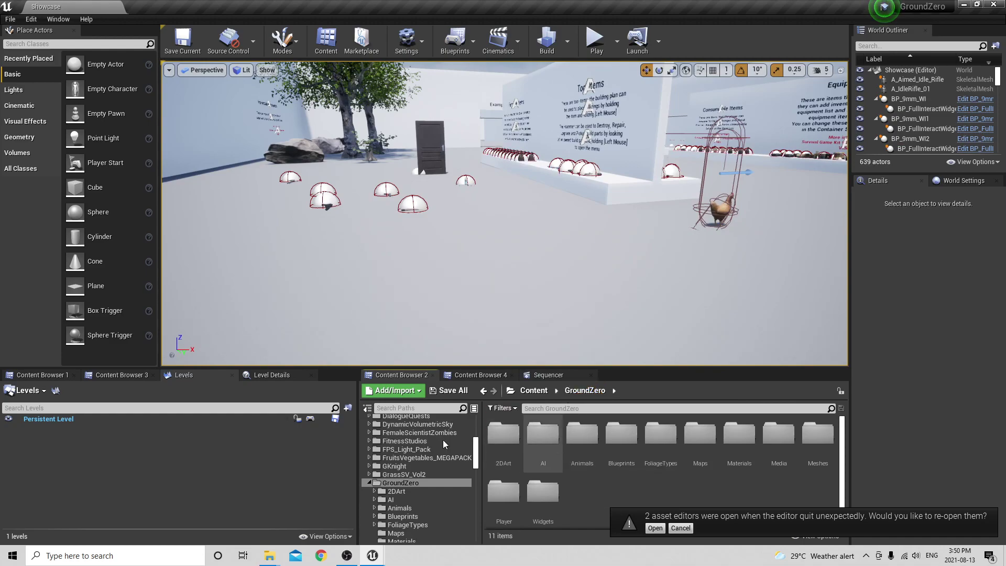
left_click(106, 375)
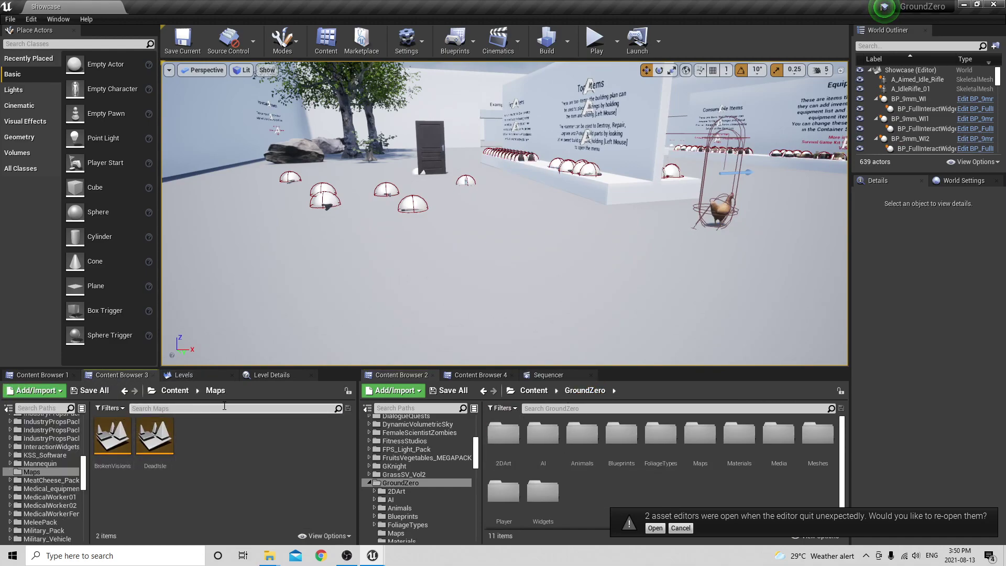
left_click(51, 375)
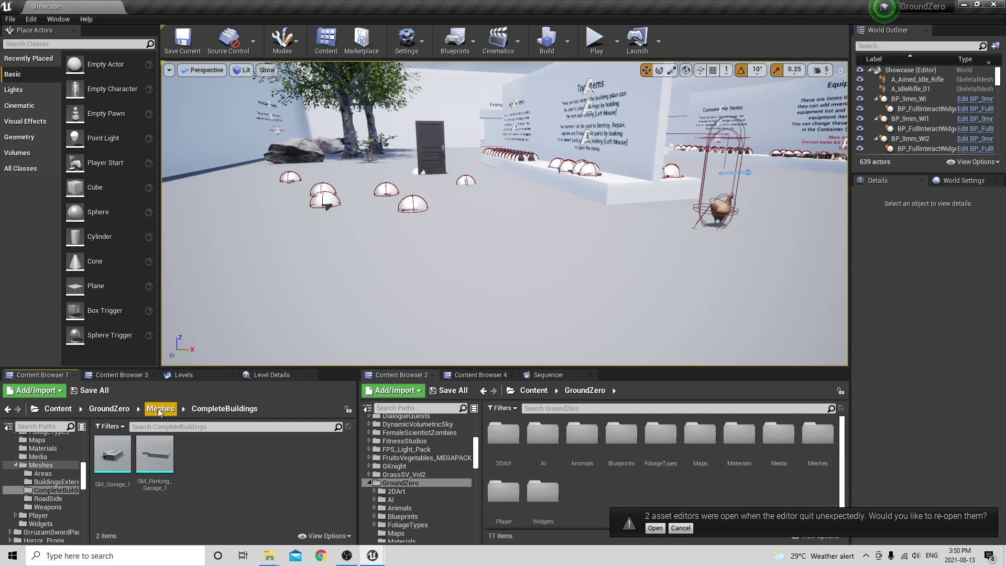
left_click(118, 408)
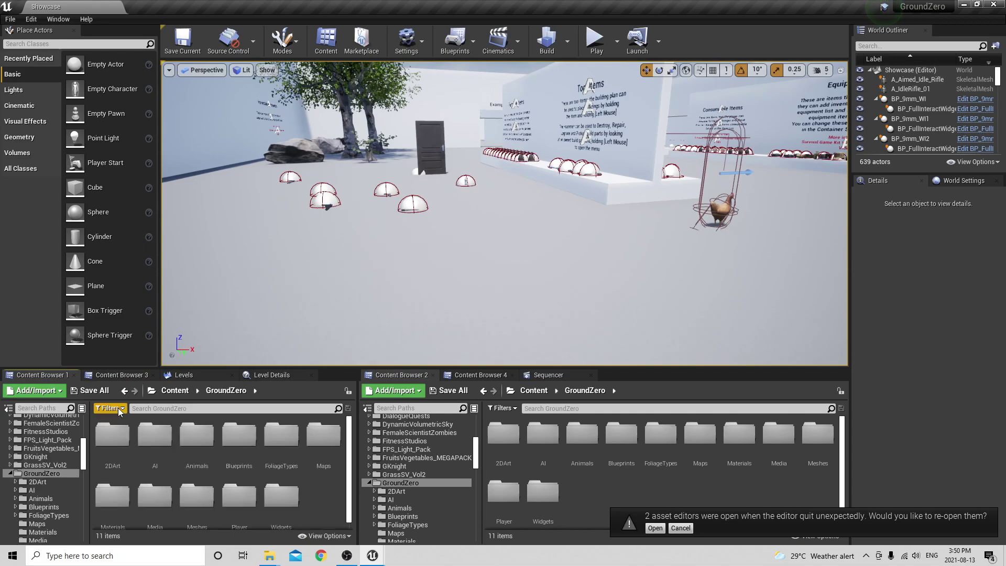
double_click(323, 434)
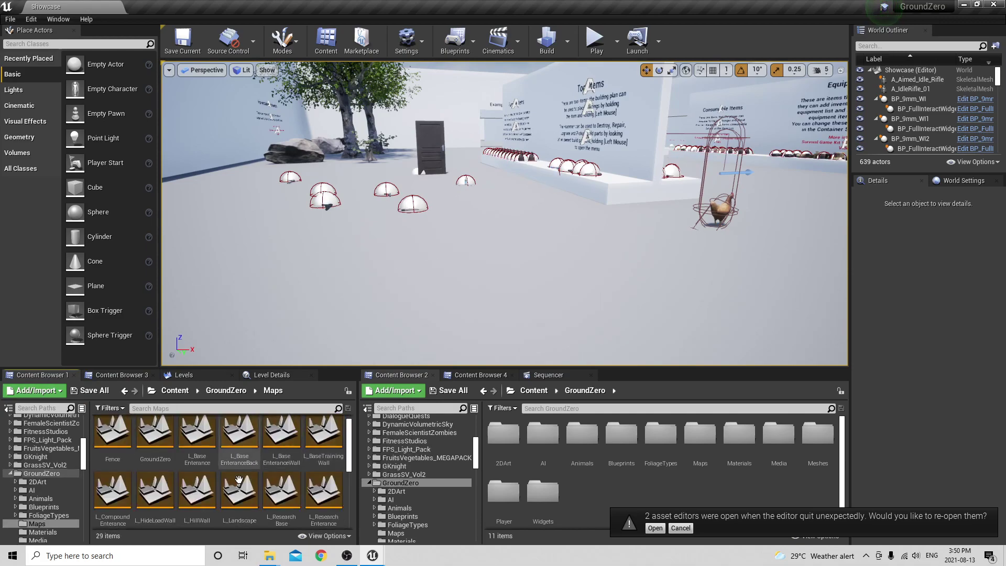
double_click(167, 453)
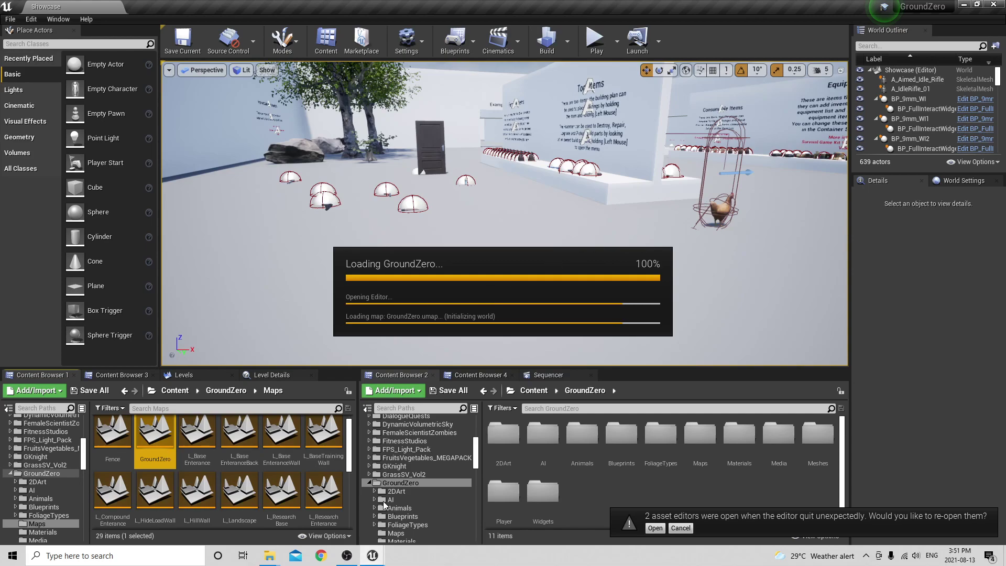
Bring the GroundZero editor window to the front and fly over the prison walls towards the compound buildings.
mouse_move(372, 555)
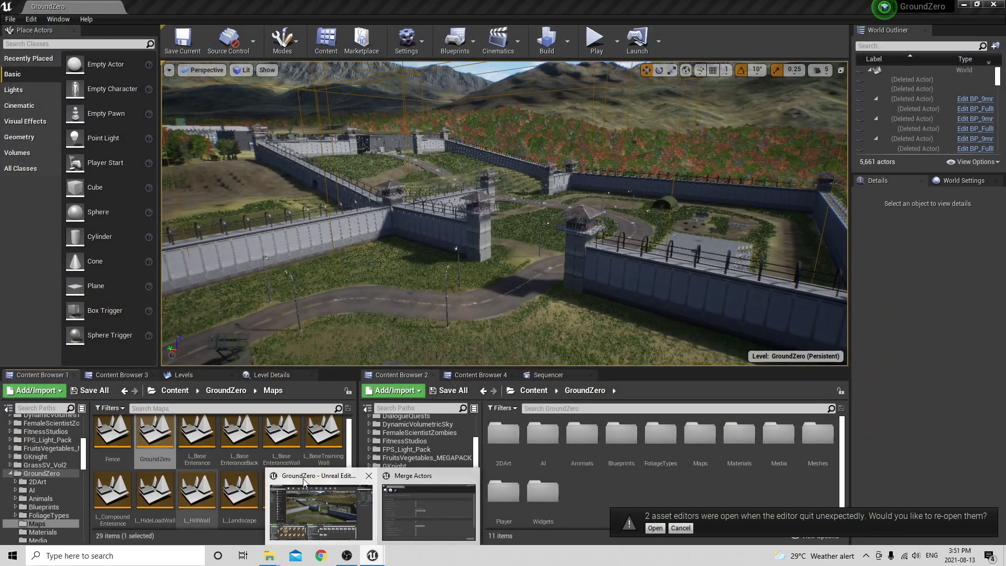
left_click(304, 482)
right_click_drag(468, 227, 414, 189)
key("w")
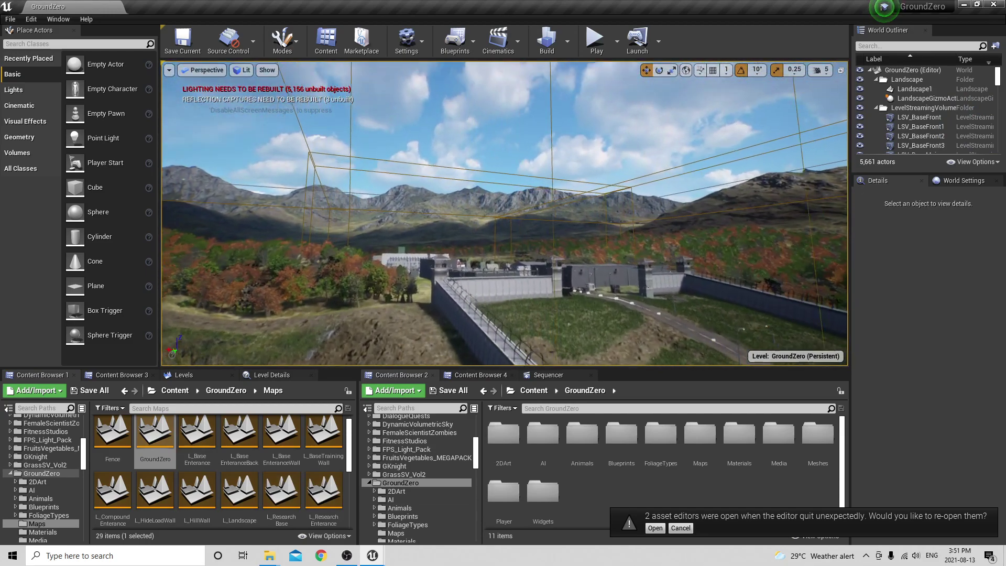
right_click_drag(578, 206, 579, 195)
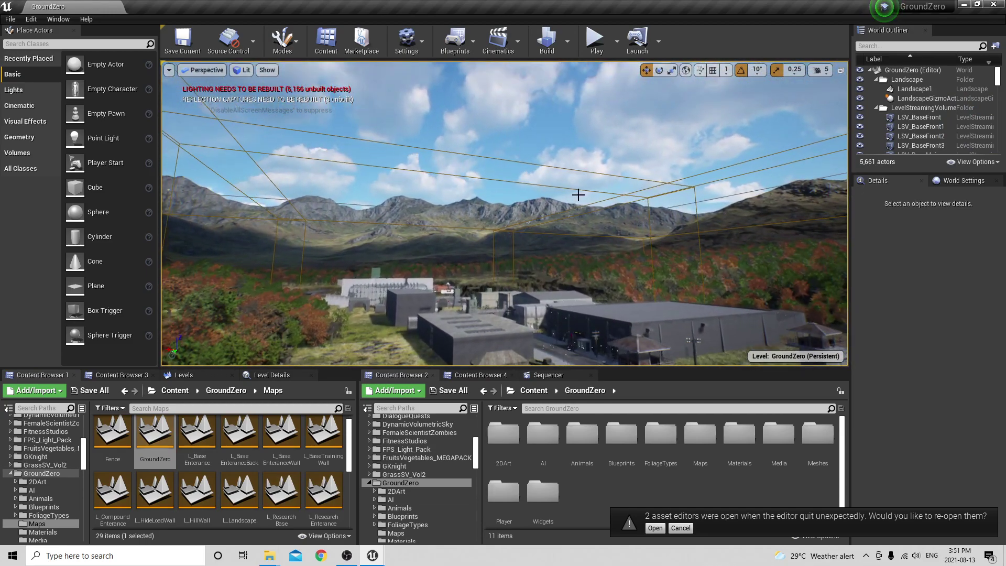
Select the LSV_BaseMain level streaming volume in the GroundZero level.
left_click(532, 194)
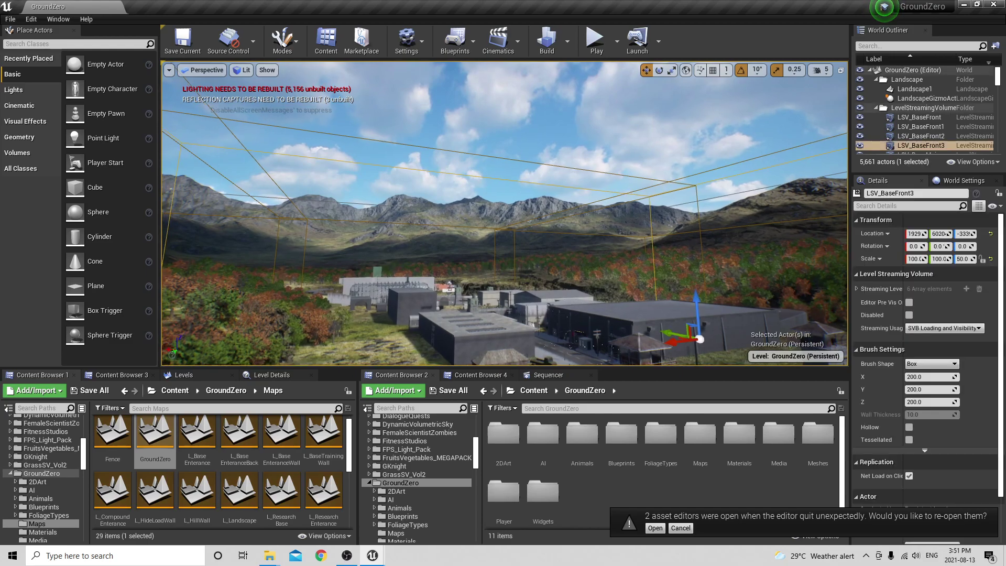
right_click(532, 194)
scroll(925, 113, "up", 3)
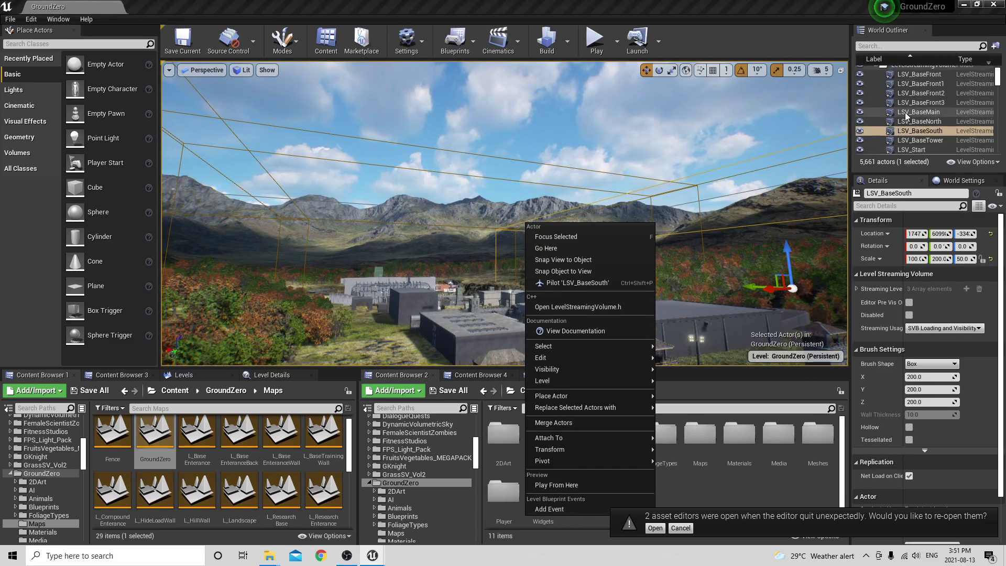
left_click(918, 128)
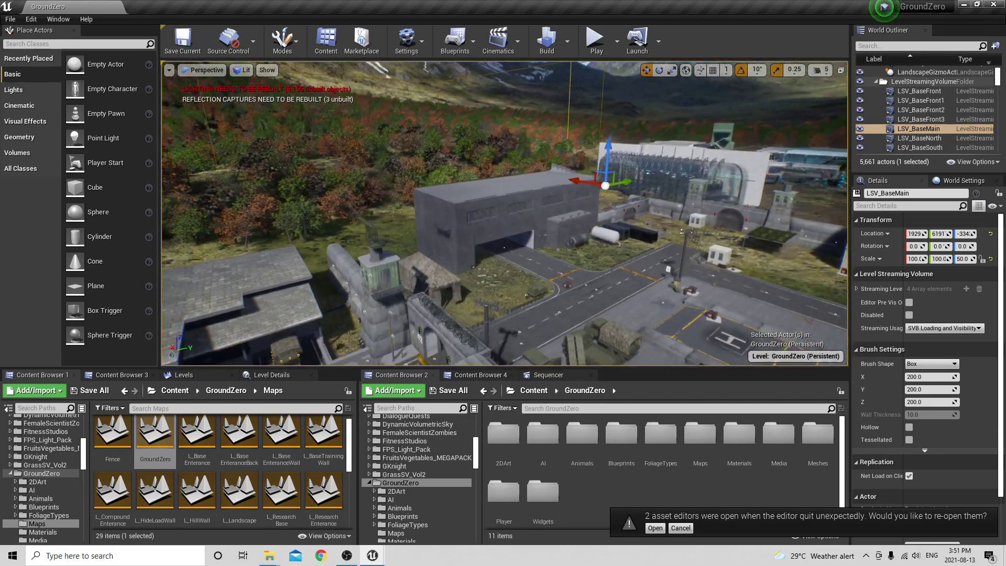
Fly over the compound and select its merged buildings one at a time, first SM_Parking_Garage_1 and then SM_Garage_1.
right_click_drag(504, 214, 467, 245)
key("s")
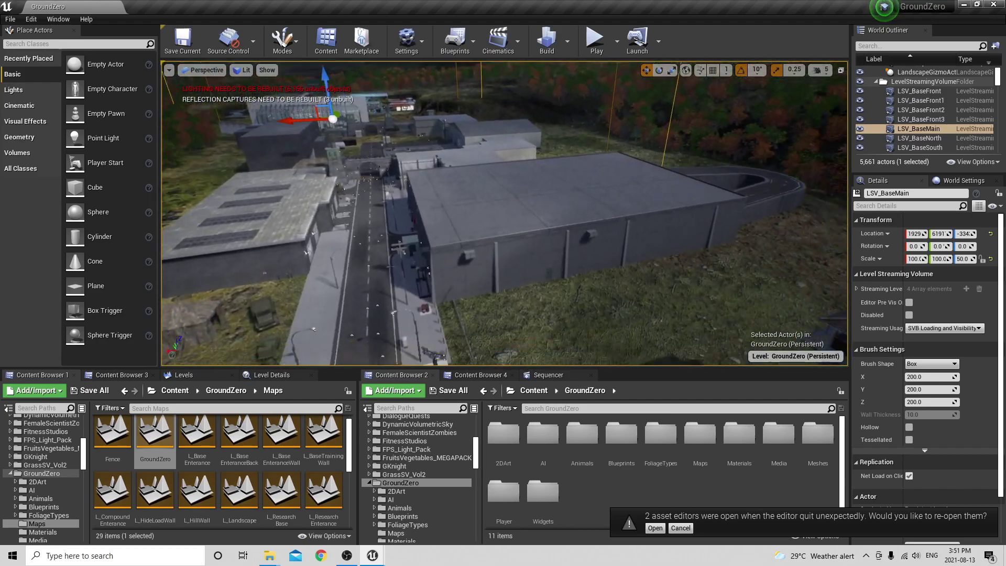
left_click(600, 194)
right_click_drag(600, 194, 516, 225)
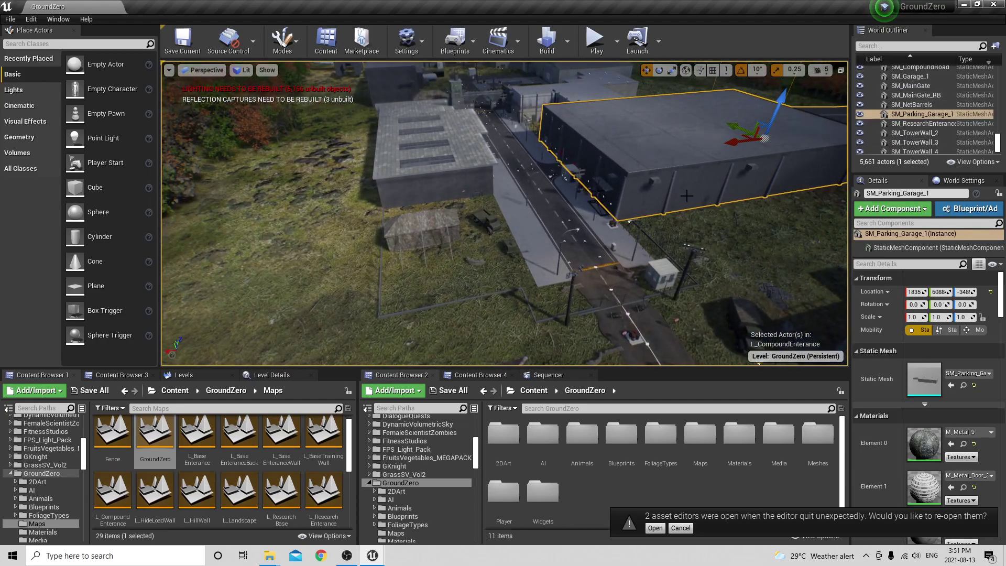
left_click(447, 189)
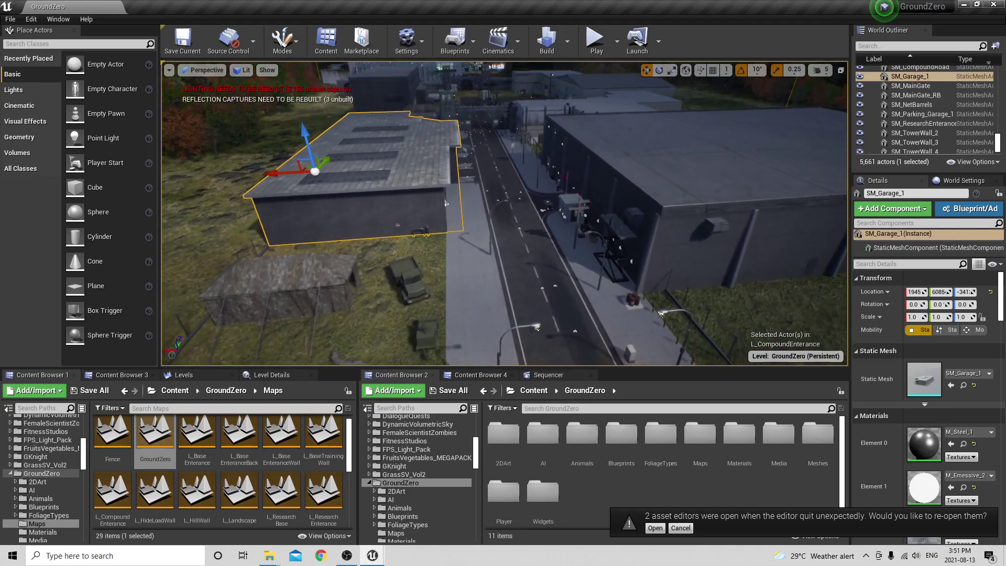
Select the SM_CompoundRoad mesh and examine the road, sidewalks and attached props from several angles.
left_click(365, 278)
right_click_drag(366, 277, 429, 320)
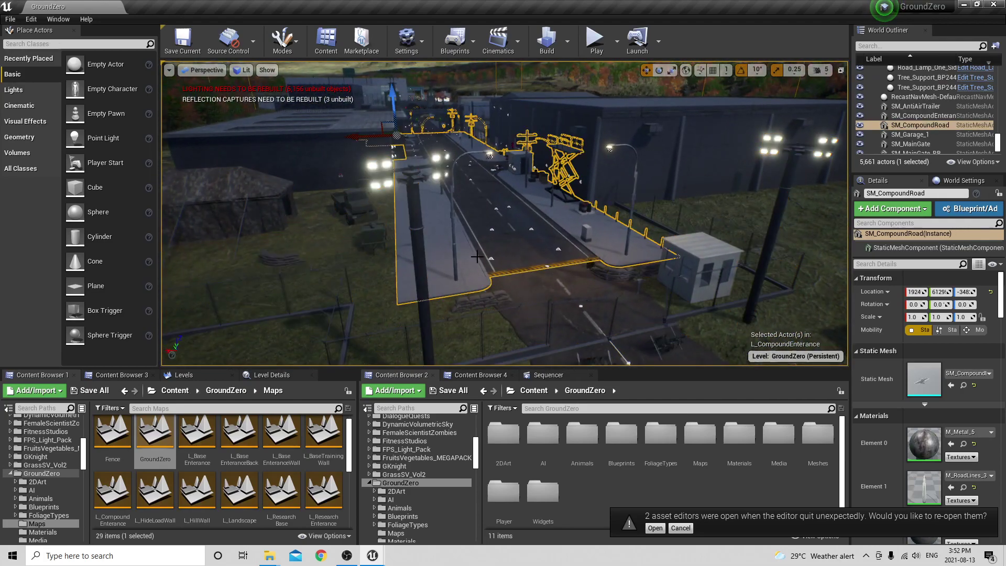
key("w")
right_click_drag(477, 257, 409, 256)
key("s")
key("w")
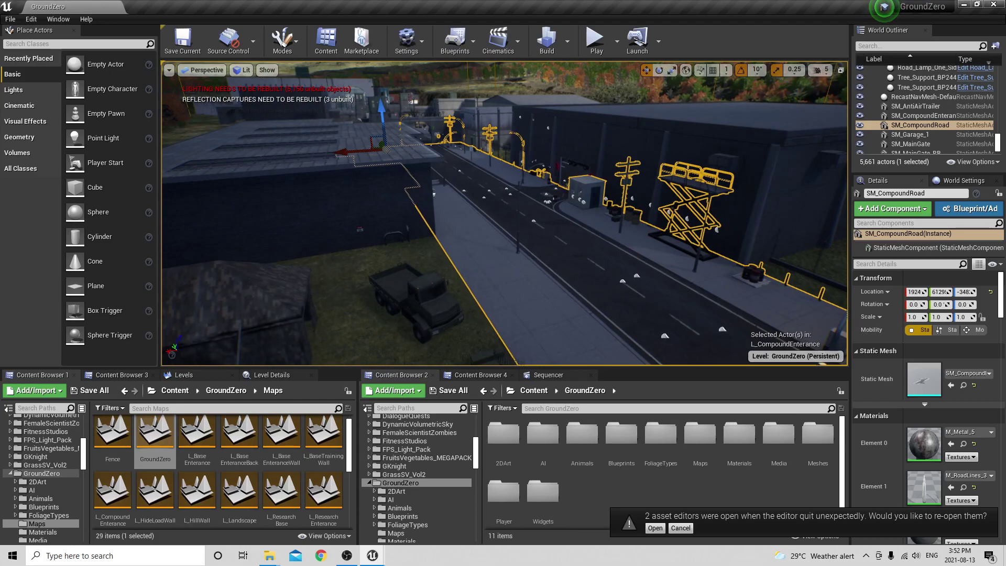
right_click_drag(477, 257, 477, 256)
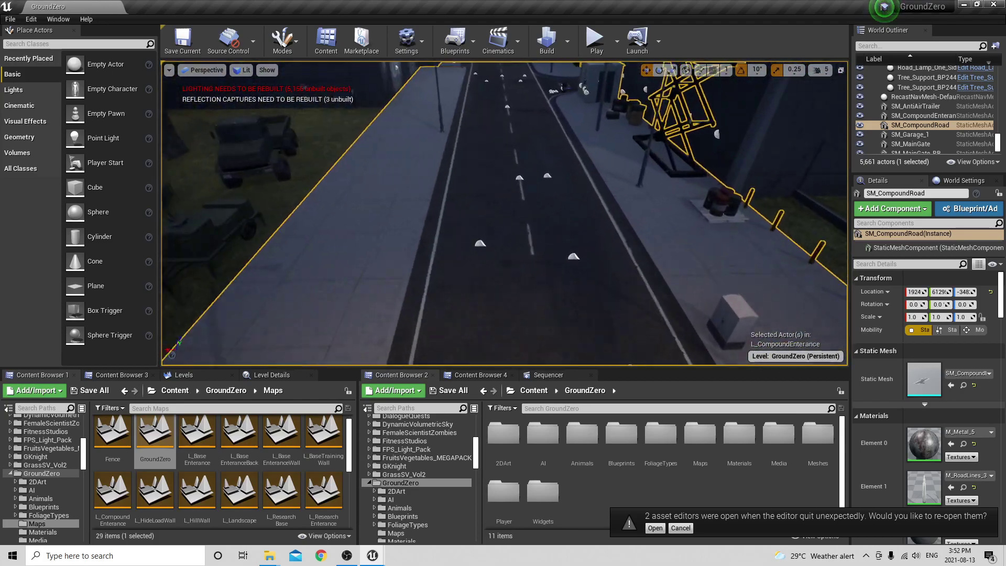
right_click_drag(528, 163, 528, 163)
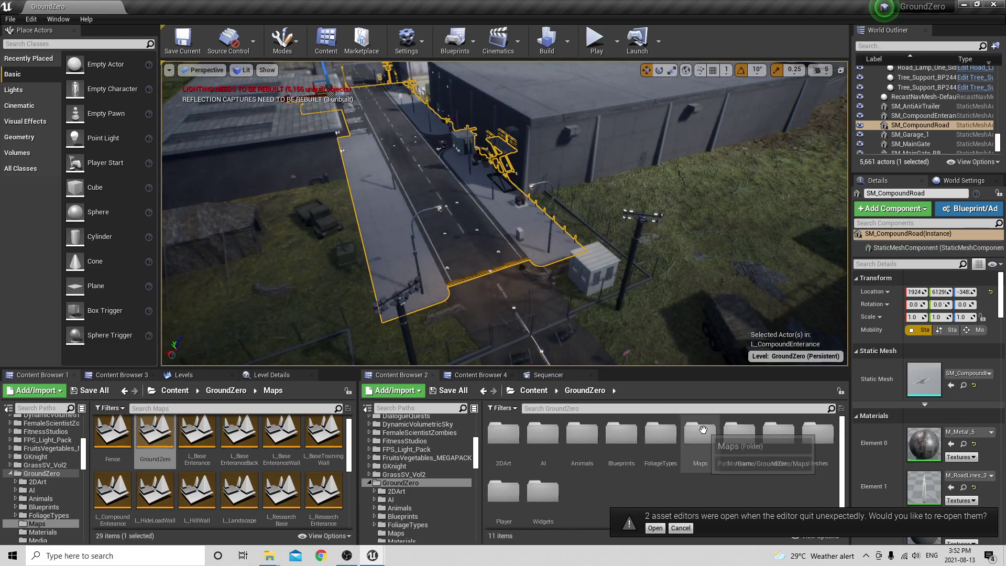
Open the Areas folder inside GroundZero's Blueprints/WorldObjects folder in the second content browser.
double_click(622, 433)
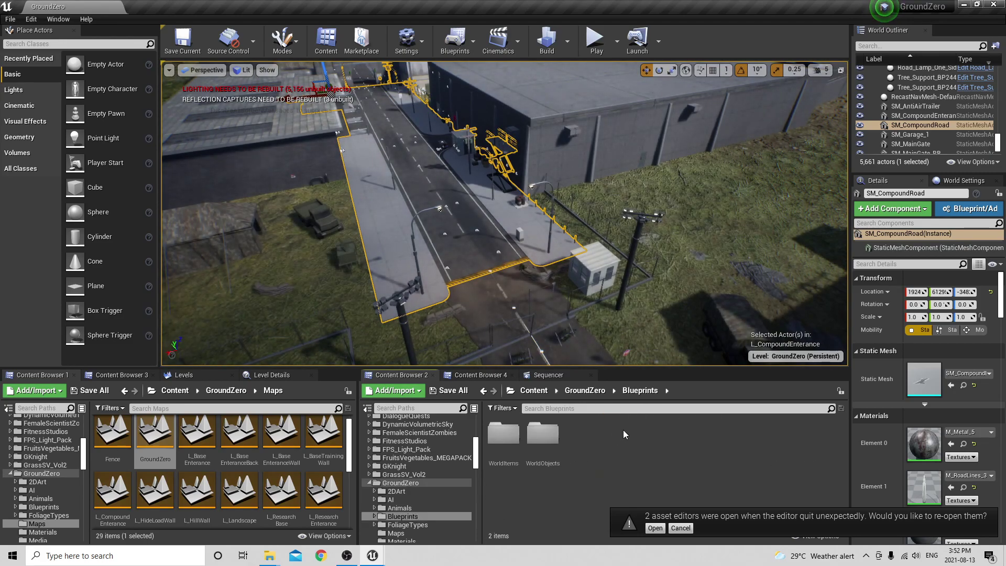
double_click(542, 434)
left_click(512, 438)
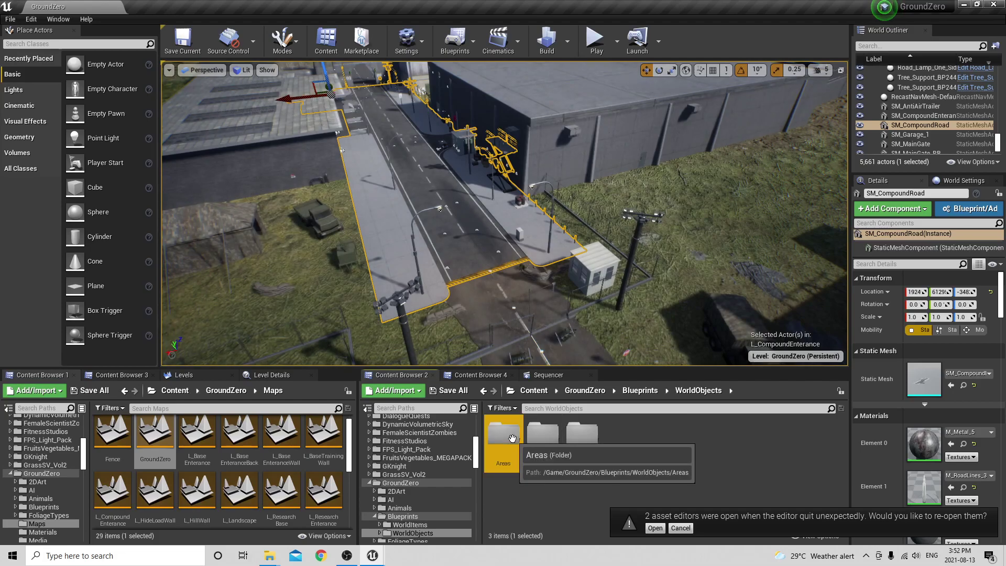
double_click(512, 438)
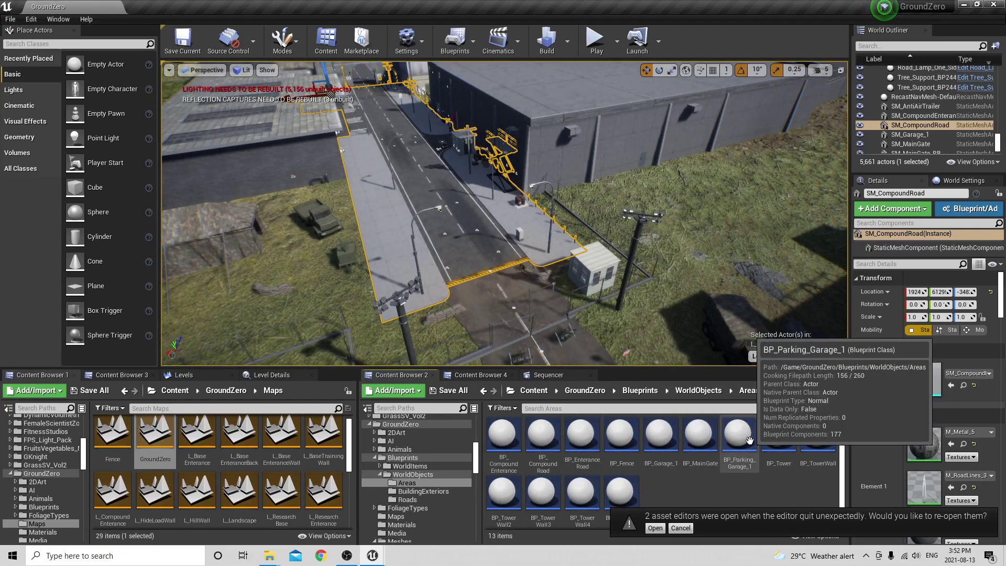
Place the BP_Parking_Garage_1 blueprint in the level, focus on it and shift it across the road along its X axis.
left_click_drag(749, 440, 692, 228)
key("f")
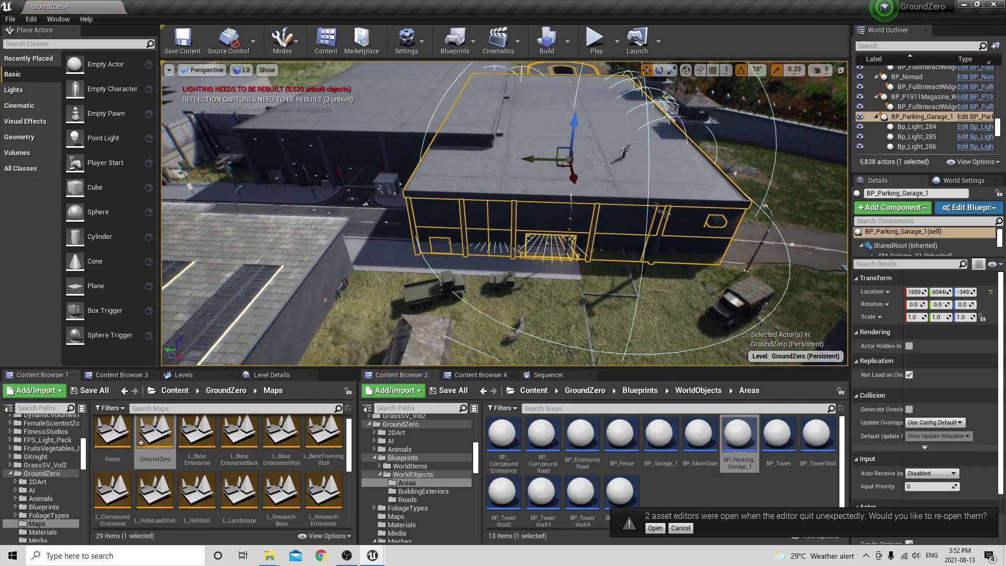
left_click_drag(575, 181, 571, 149)
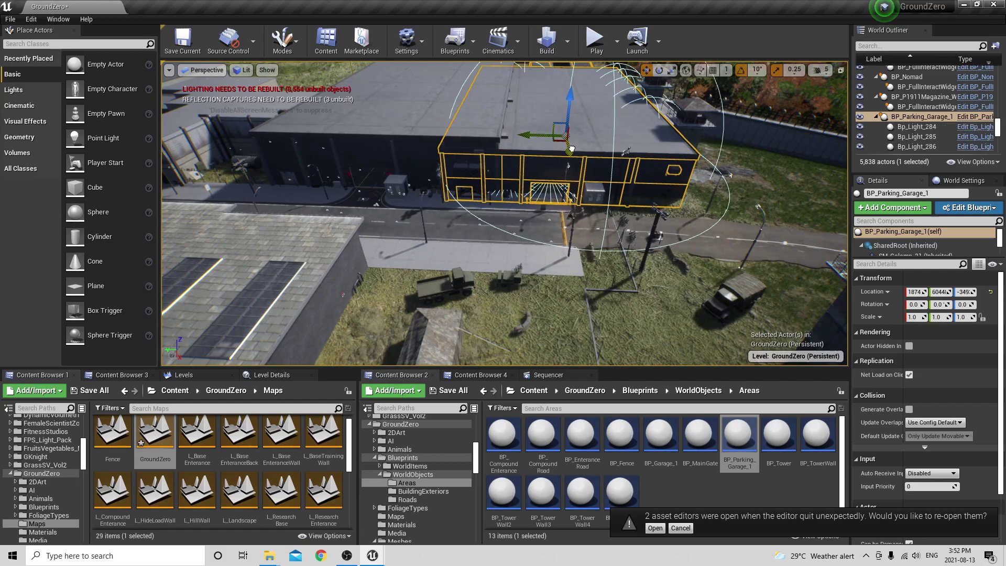
Bring up the actor commands for the placed BP_Parking_Garage_1, including Merge Actors, and delete the blueprint from the level.
right_click(559, 162)
mouse_move(611, 435)
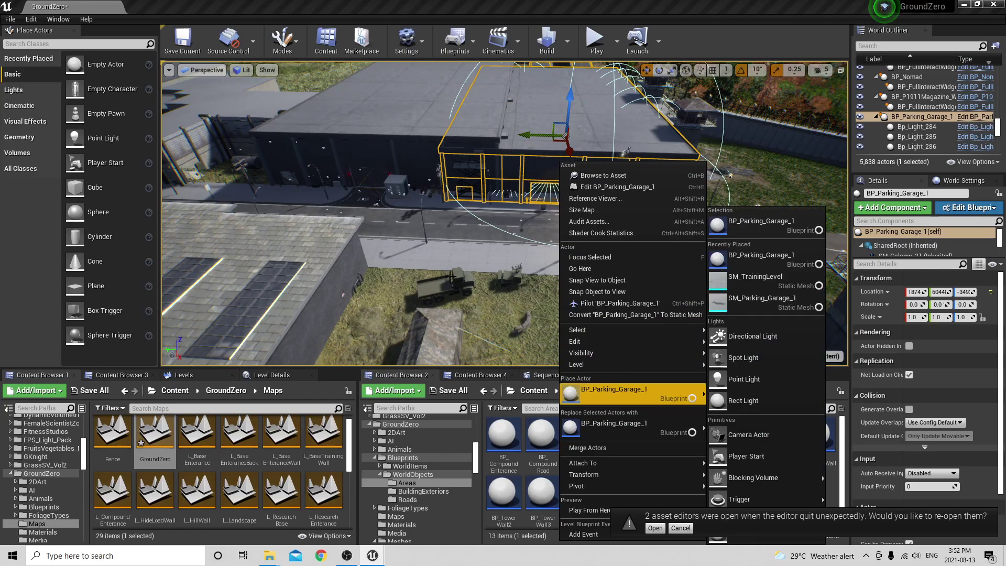
left_click(536, 123)
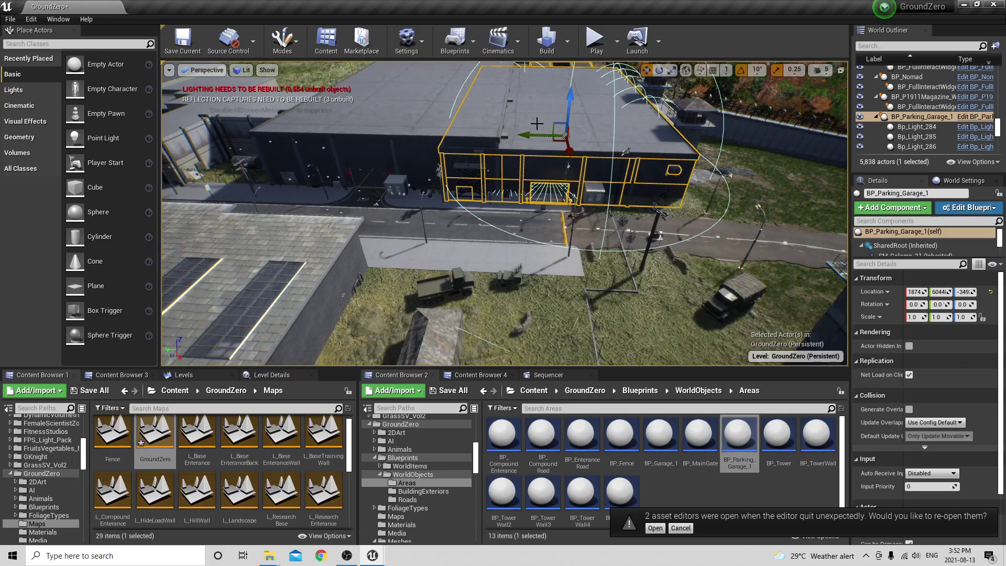
key("Delete")
Turn on the FPS display in the level viewport.
right_click_drag(559, 153, 592, 141)
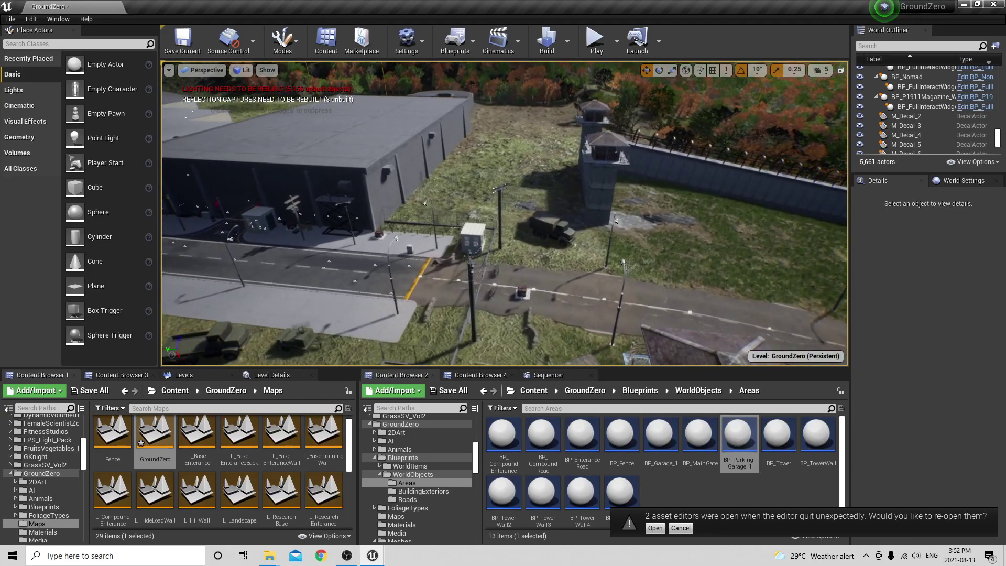
right_click_drag(640, 191, 587, 210)
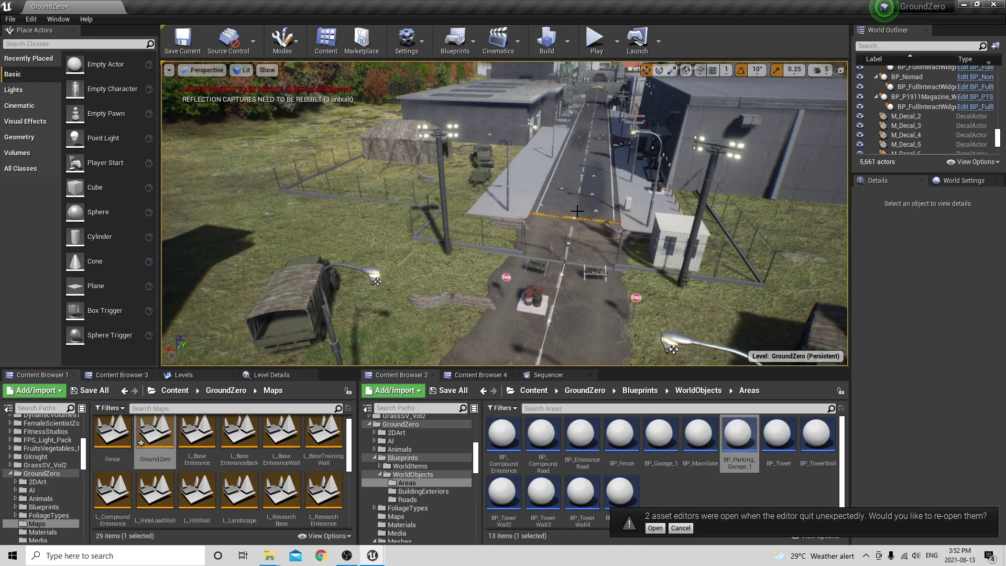
right_click_drag(504, 214, 597, 215)
right_click_drag(515, 186, 511, 181)
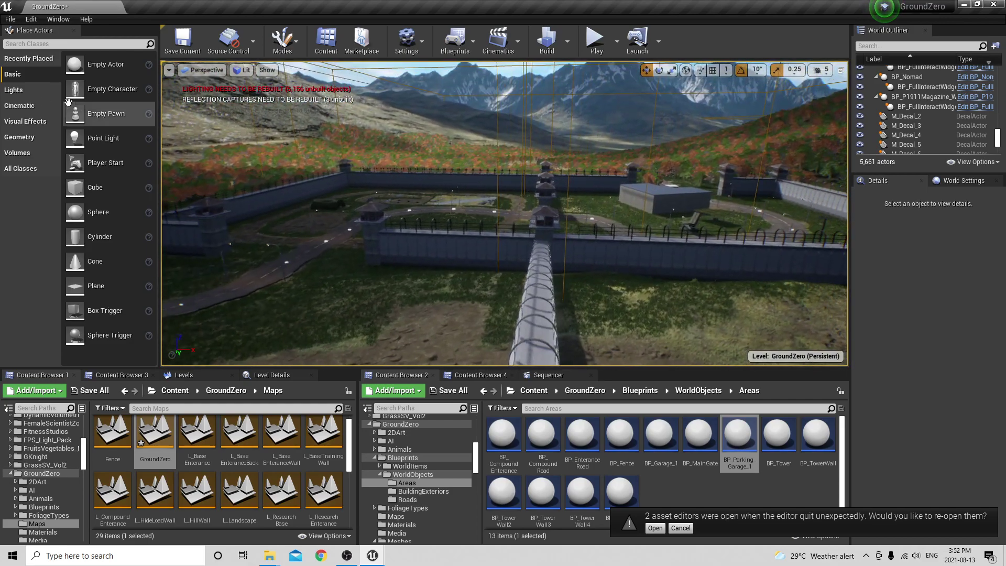
left_click(168, 72)
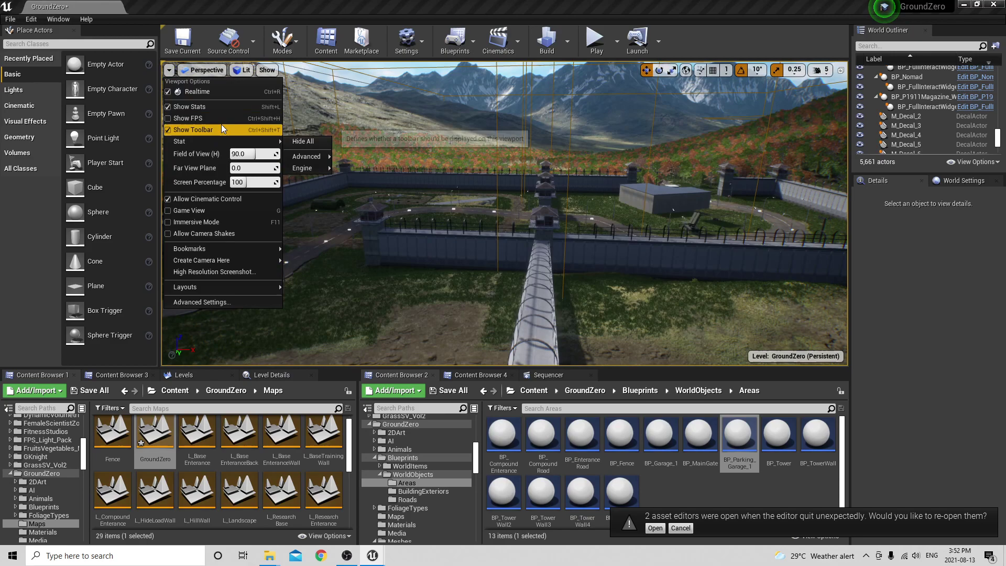
left_click(222, 117)
Check the frame rate while flying over the forest, the compound entrance and the road.
key("w")
mouse_move(238, 120)
right_mouse_down()
mouse_move(238, 89)
mouse_move(237, 120)
mouse_move(237, 110)
mouse_move(212, 118)
mouse_move(208, 108)
mouse_move(221, 113)
right_mouse_up()
key("d")
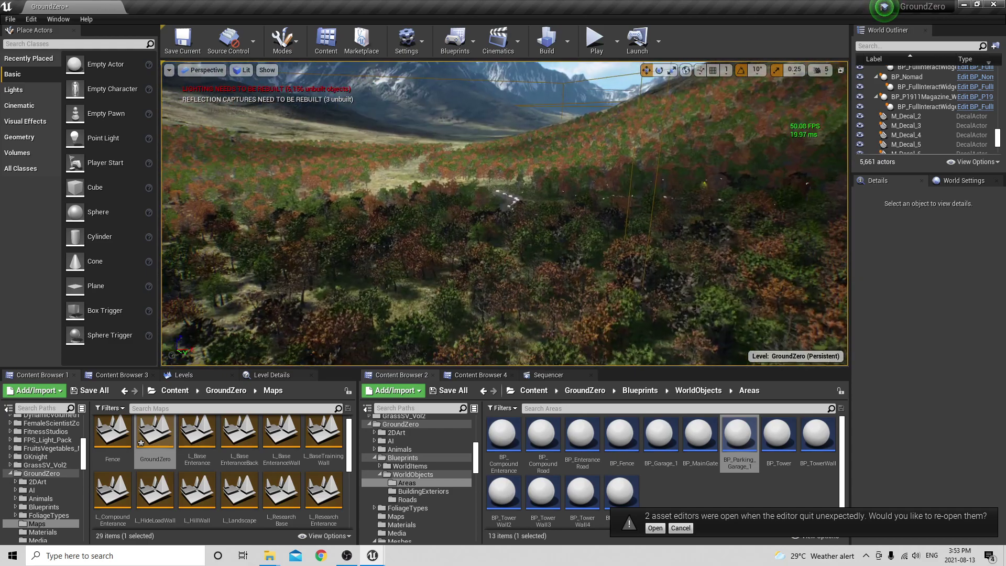
right_click_drag(722, 122, 767, 123)
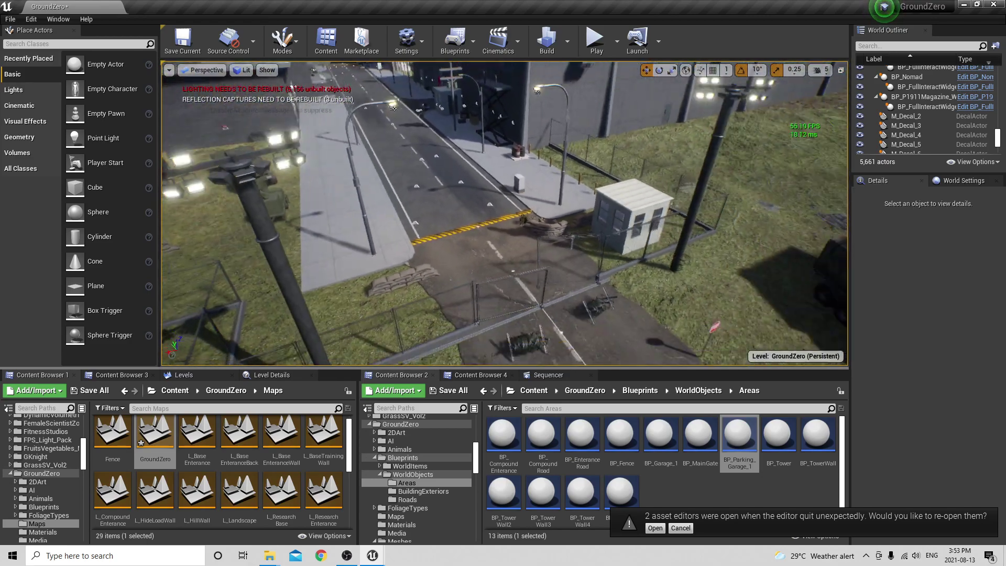
key("s")
right_click_drag(504, 213, 383, 213)
key("w")
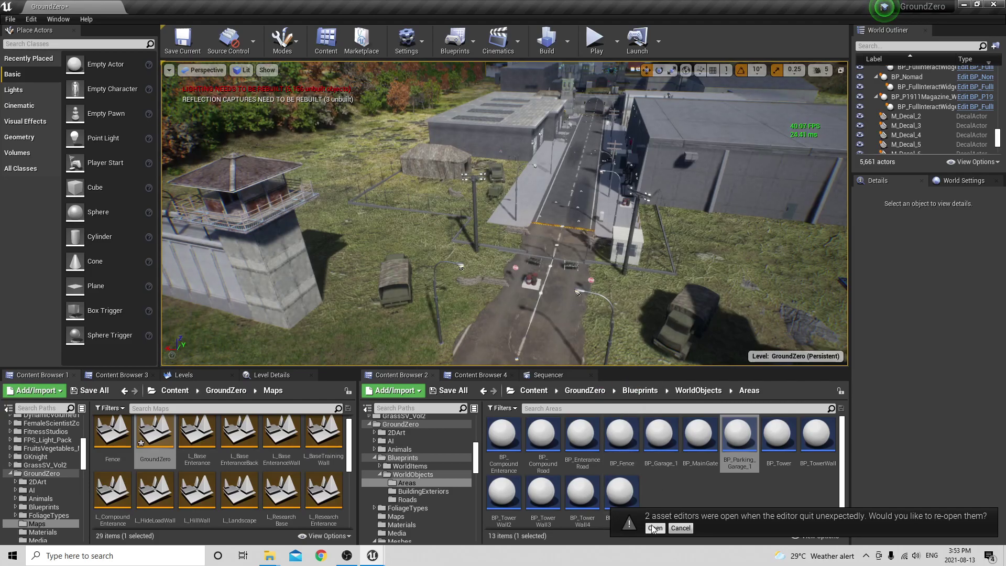
Select the separate pieces of the research base hangar one at a time, including SM_Roof_5, SM_Door_27, SM_Wall_56 and SM_Wall_55.
right_click_drag(575, 307, 581, 286)
left_click(705, 257)
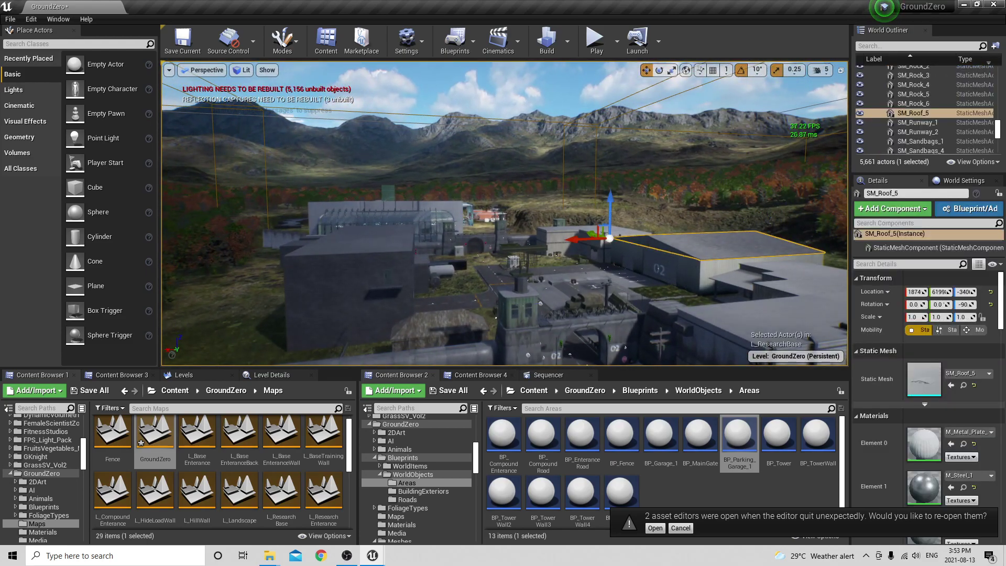
left_click(691, 275)
left_click(662, 270)
left_click(629, 262)
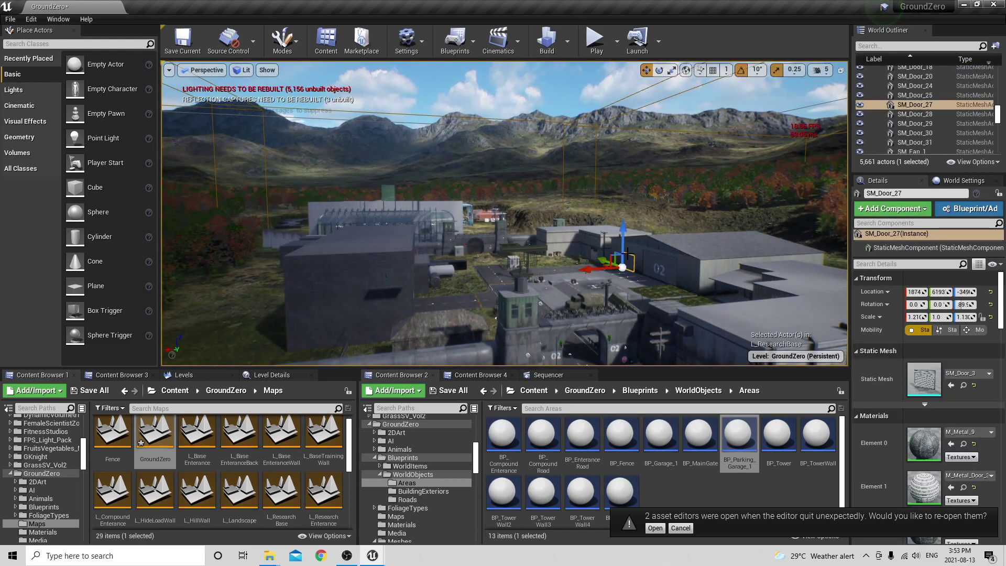
left_click(708, 278)
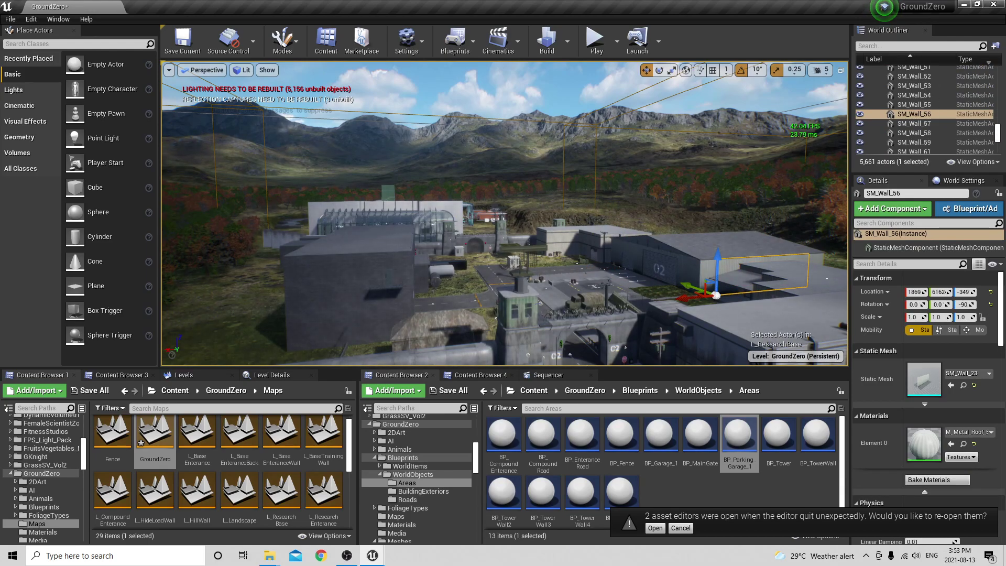
left_click(702, 275)
right_click_drag(702, 275, 738, 236)
key("w")
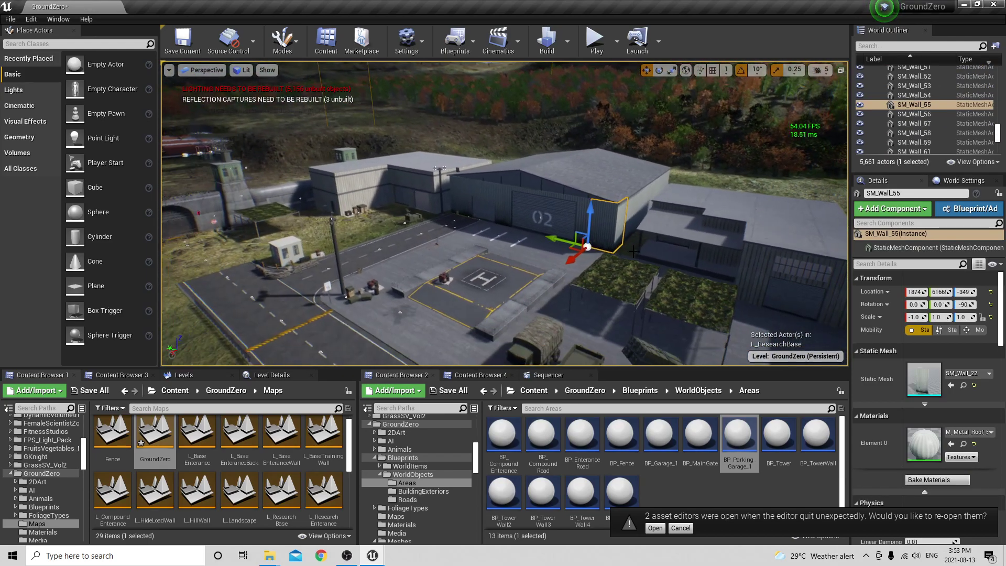
Select the floor pieces around the helipad one at a time, including SM_Floor_23, SM_Floor_27, SM_Floor_22 and SM_Floor_17.
left_click(539, 246)
left_click(495, 280)
left_click(524, 266)
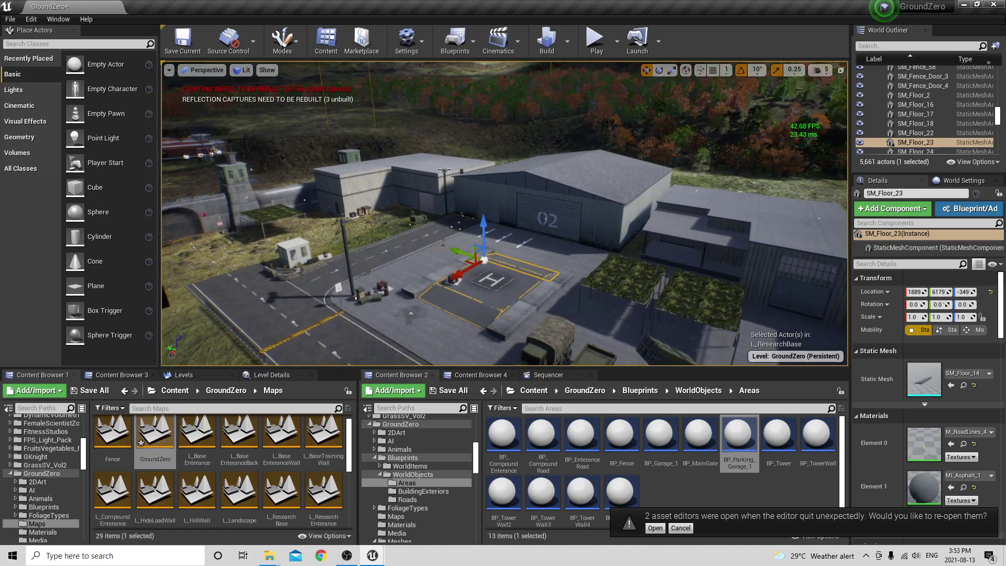
left_click(577, 187)
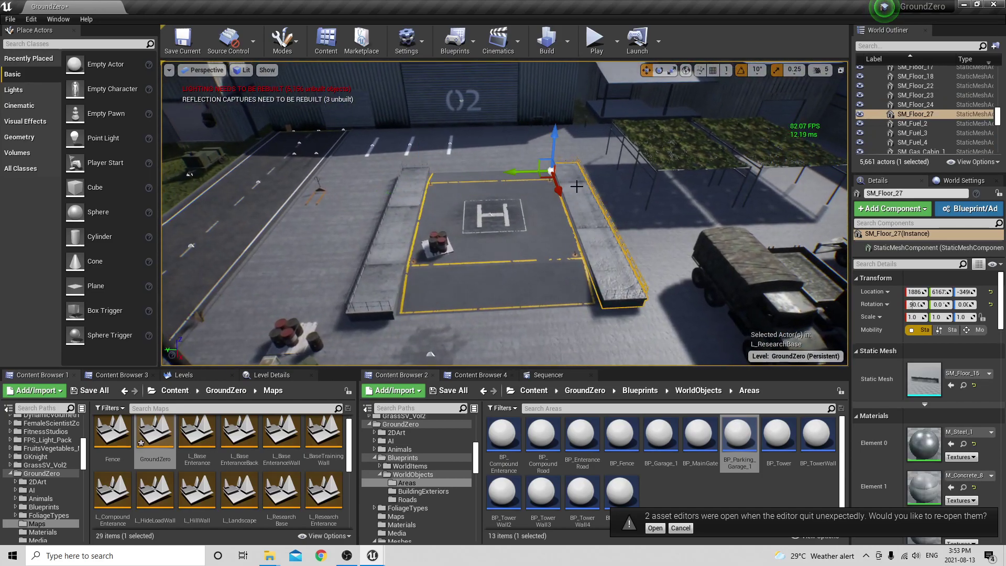
left_click(511, 237)
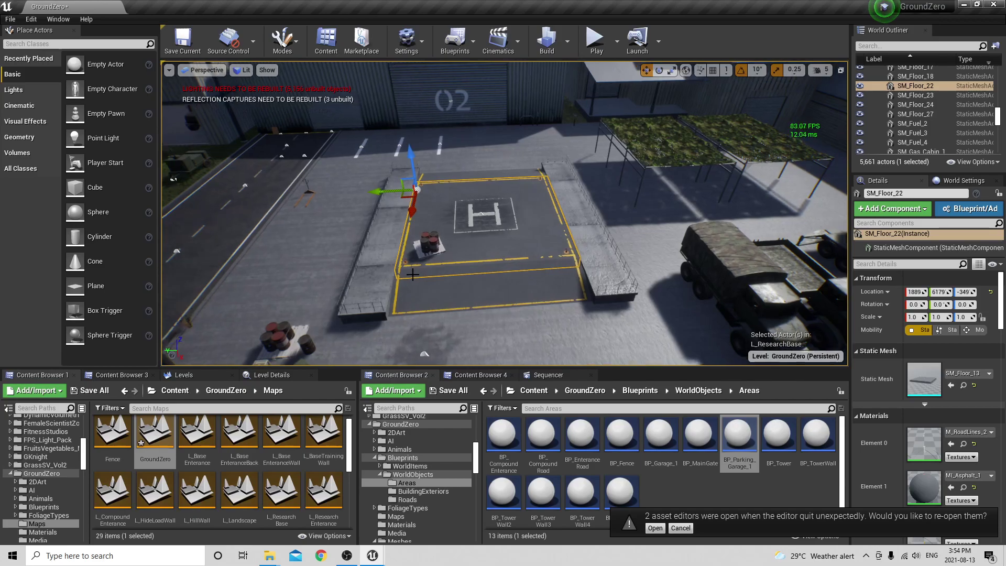
left_click(412, 275)
right_click(557, 239)
right_click_drag(557, 239, 602, 234)
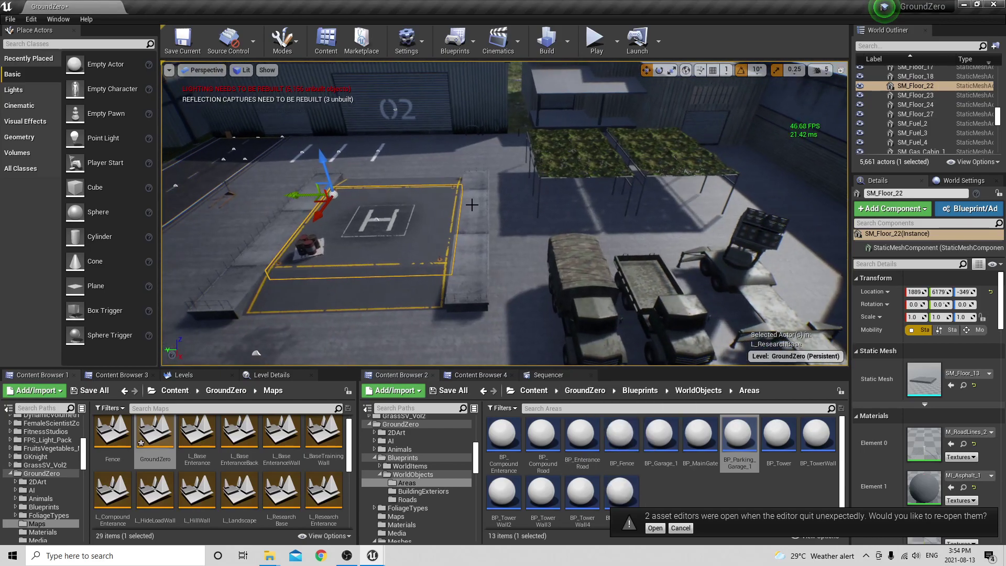
left_click(484, 230)
Select the merged SM_ResearchEnterance building and inspect it up close.
right_click_drag(485, 231, 532, 173)
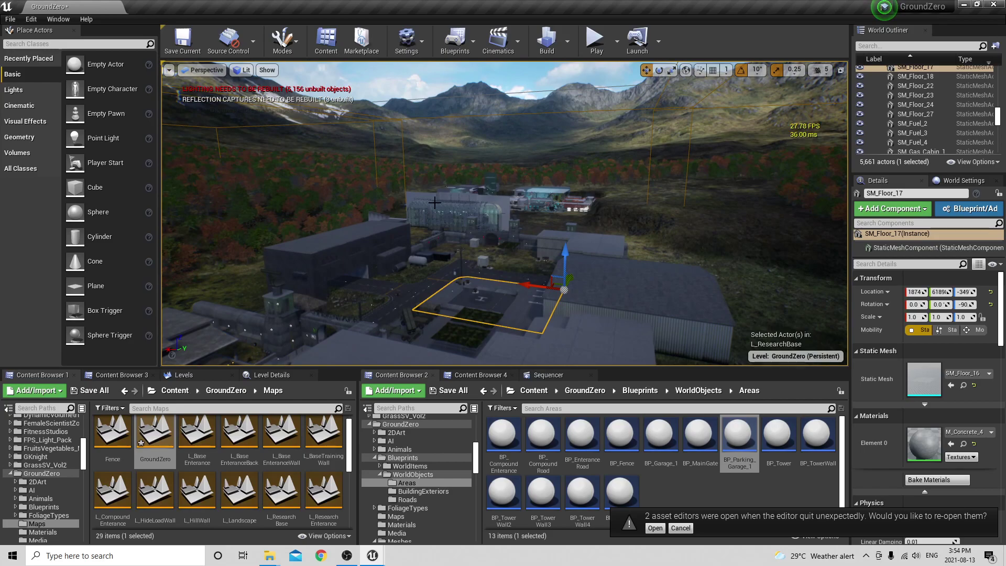
left_click(505, 214)
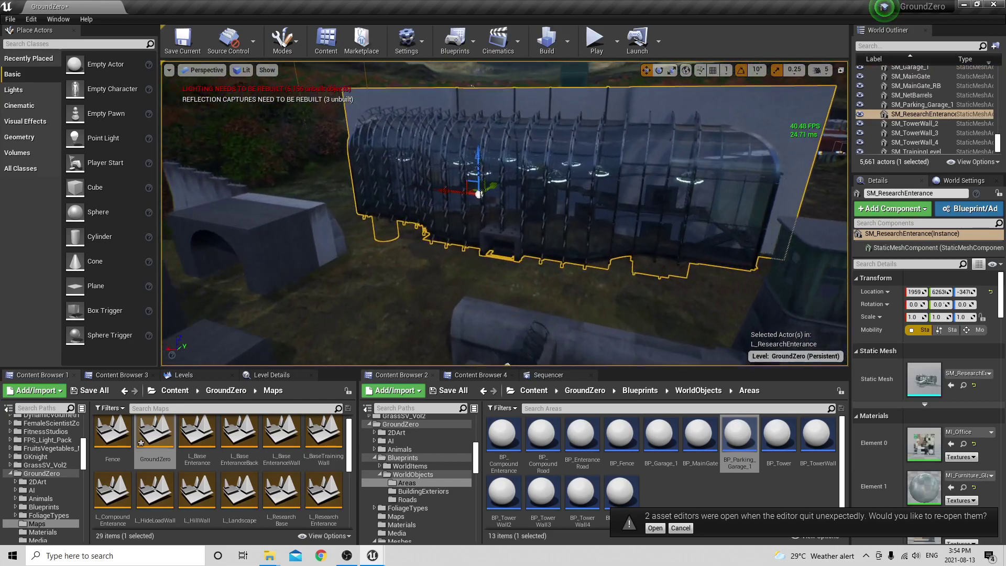
mouse_move(505, 215)
right_mouse_down()
mouse_move(474, 215)
mouse_move(487, 207)
right_mouse_up()
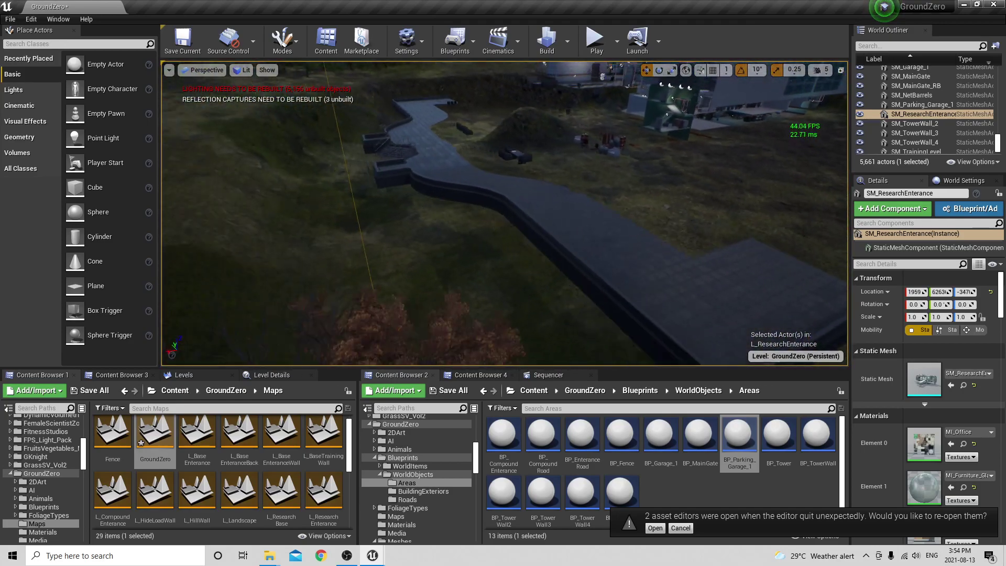
Select the separate walkway pieces near the research entrance one at a time, starting with the Entrance01 stairs and including Entrance10.
left_click(419, 231)
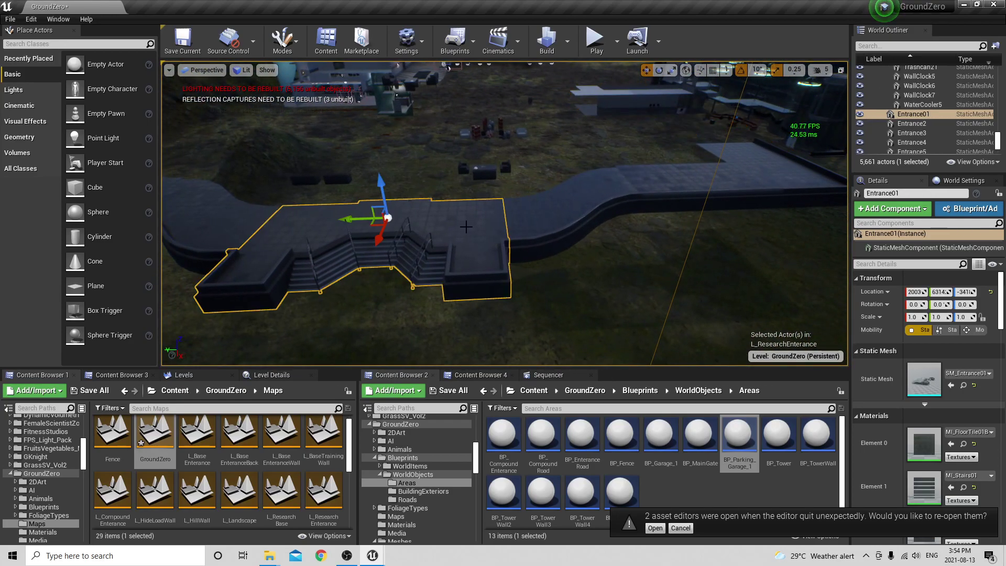
left_click(548, 220)
left_click(666, 183)
right_click_drag(665, 183, 649, 146)
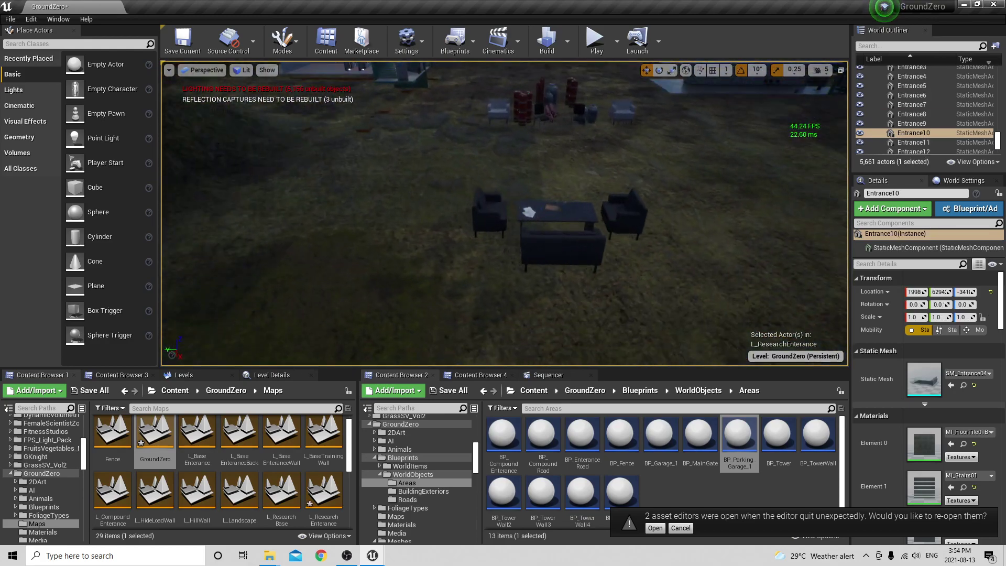
Select the individual furniture pieces in the grass seating group, ending on SM_Table6, and view the group from several angles.
left_click(544, 229)
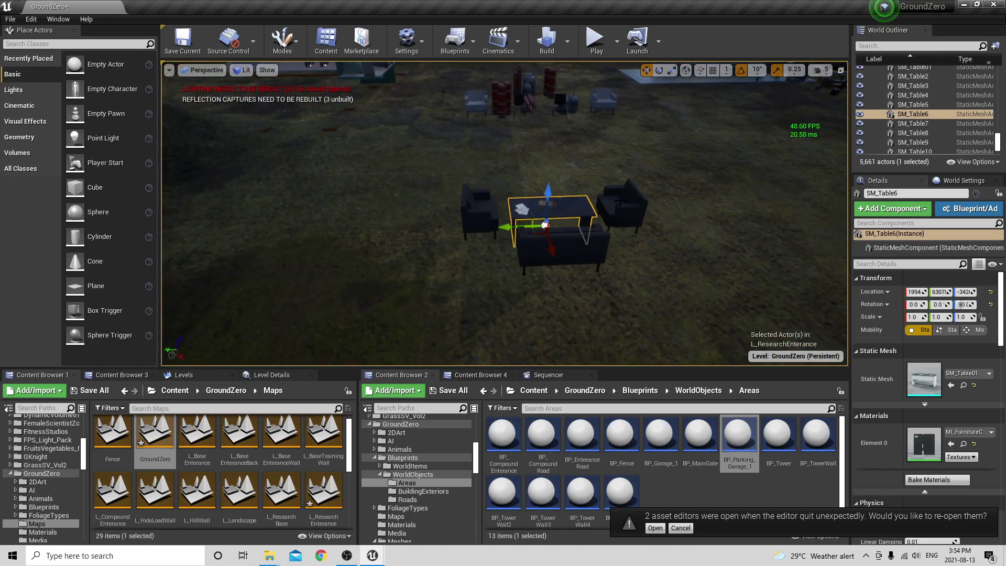
left_click(560, 246)
left_click(619, 210)
left_click(562, 209)
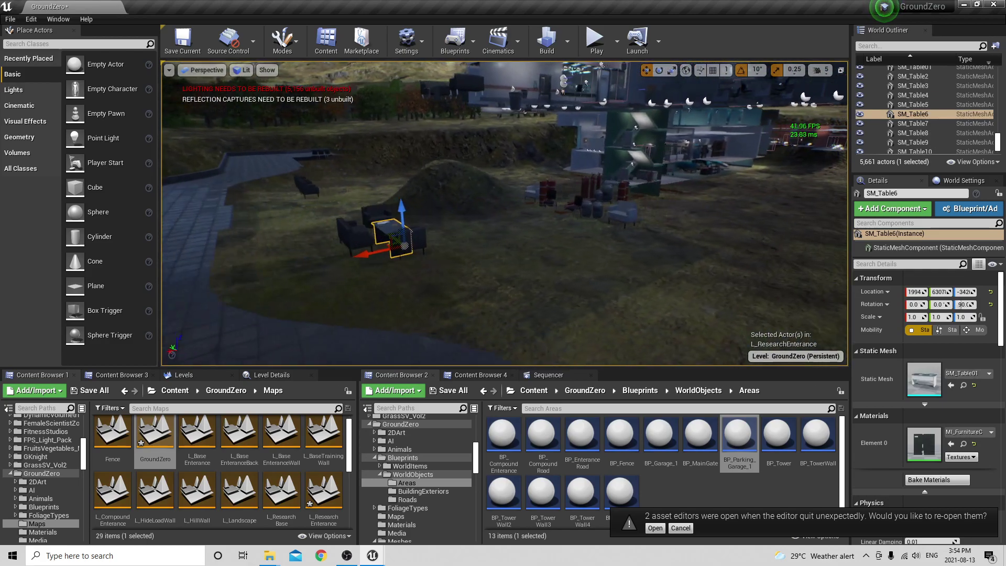
right_click_drag(504, 213, 602, 262)
right_click_drag(504, 213, 519, 126)
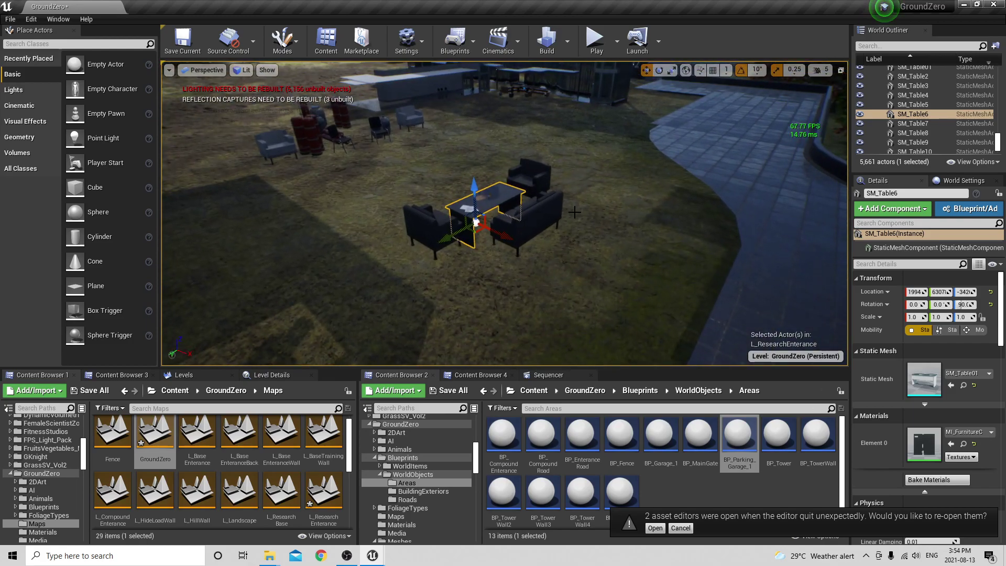
right_click_drag(539, 218, 461, 173)
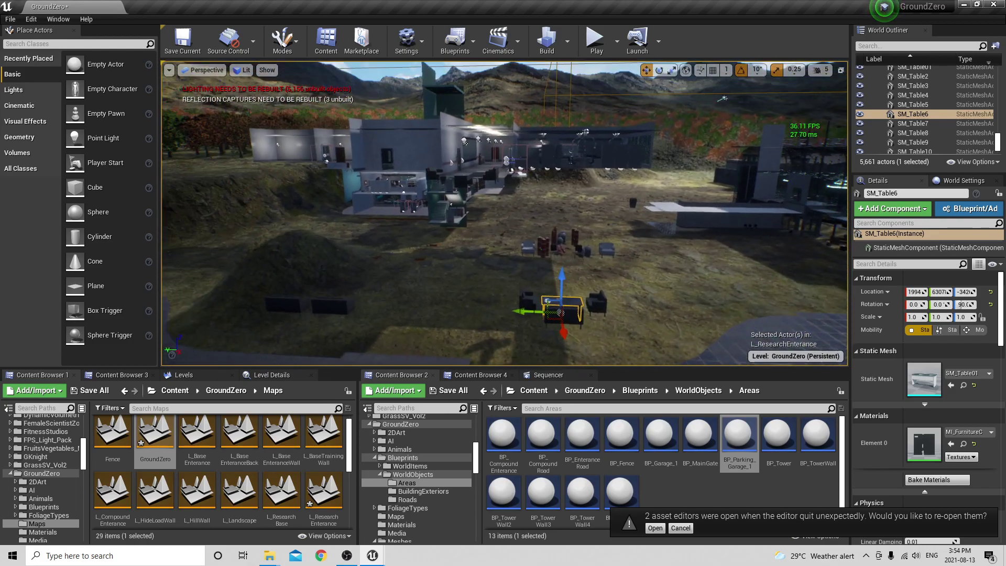
Examine the crates, barrels and other small props beside the helipad and along the compound road.
right_click_drag(504, 213, 576, 226)
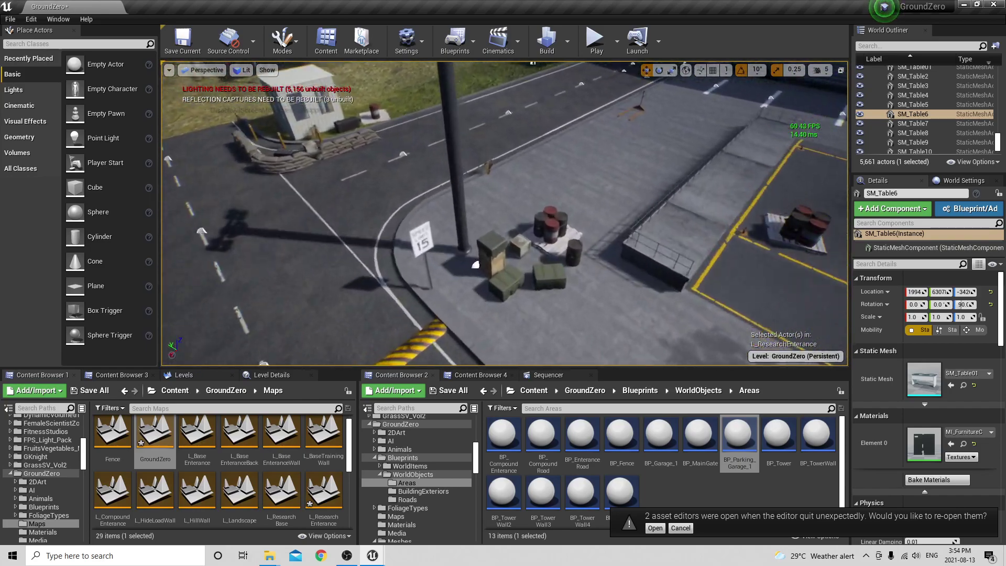
right_click_drag(504, 213, 440, 235)
key("w")
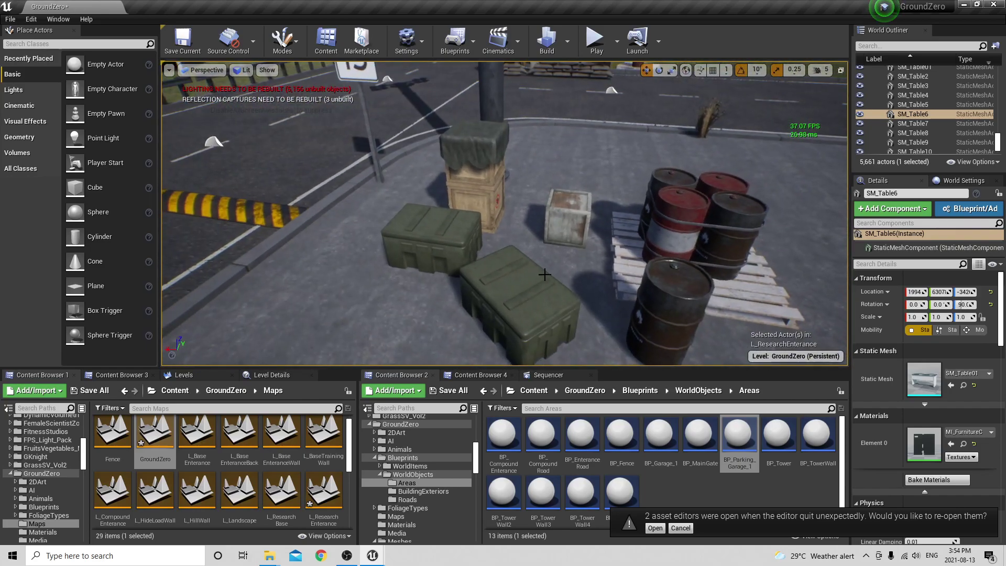
key("s")
right_click_drag(504, 213, 644, 214)
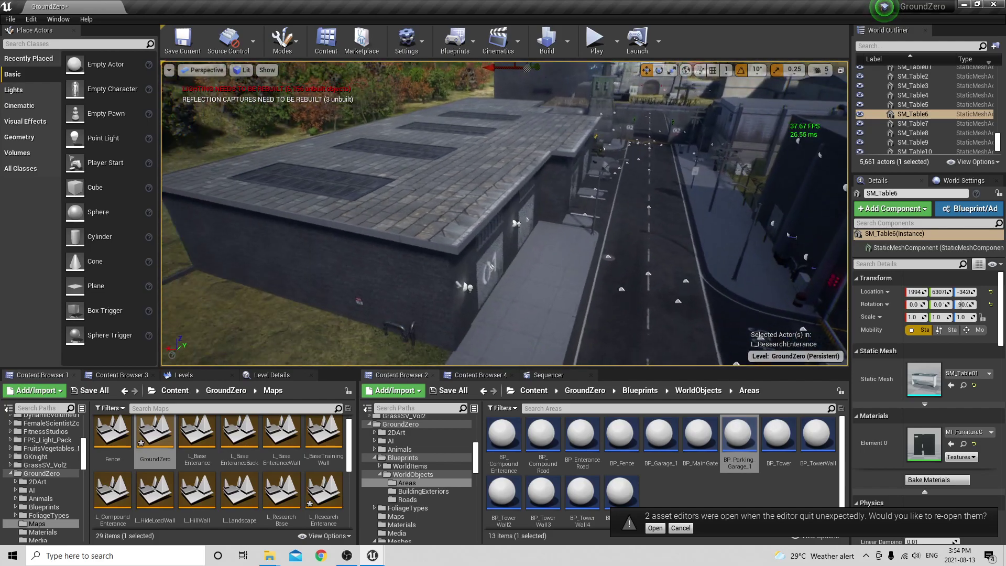
right_click_drag(505, 213, 366, 272)
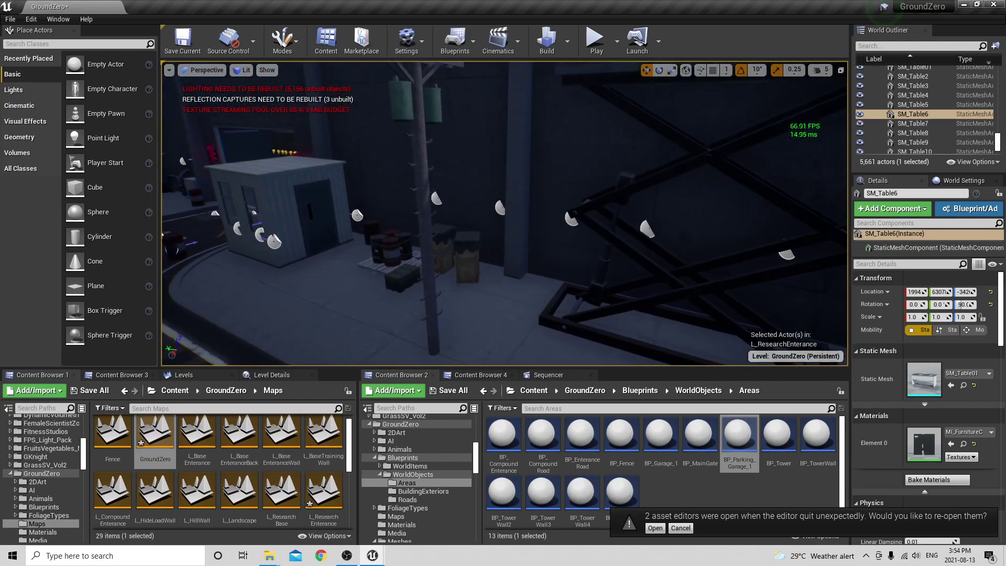
Select the merged SM_CompoundRoad mesh and view it from far outside the prison walls.
right_click_drag(505, 213, 524, 257)
left_click(385, 217)
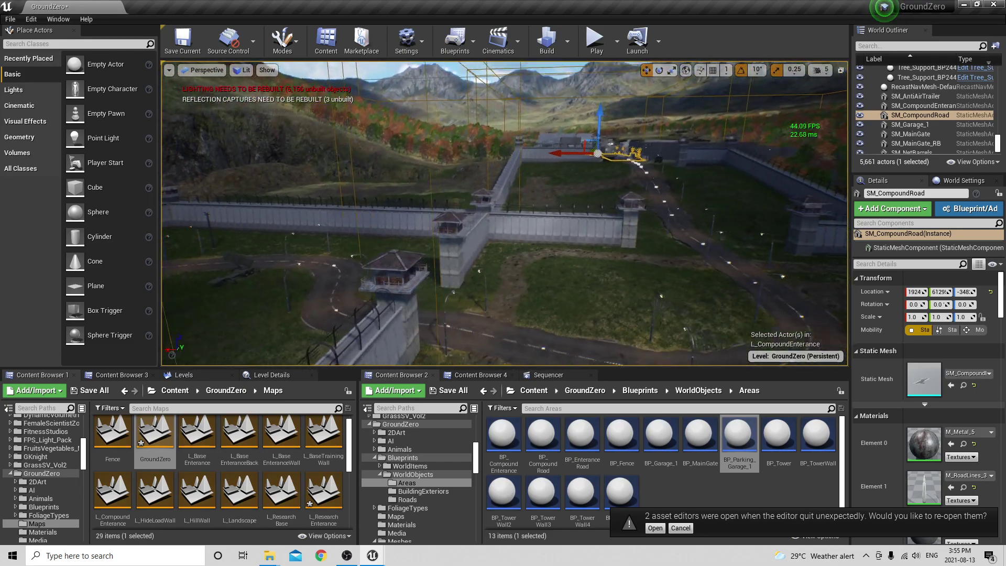
right_click_drag(563, 259, 612, 239)
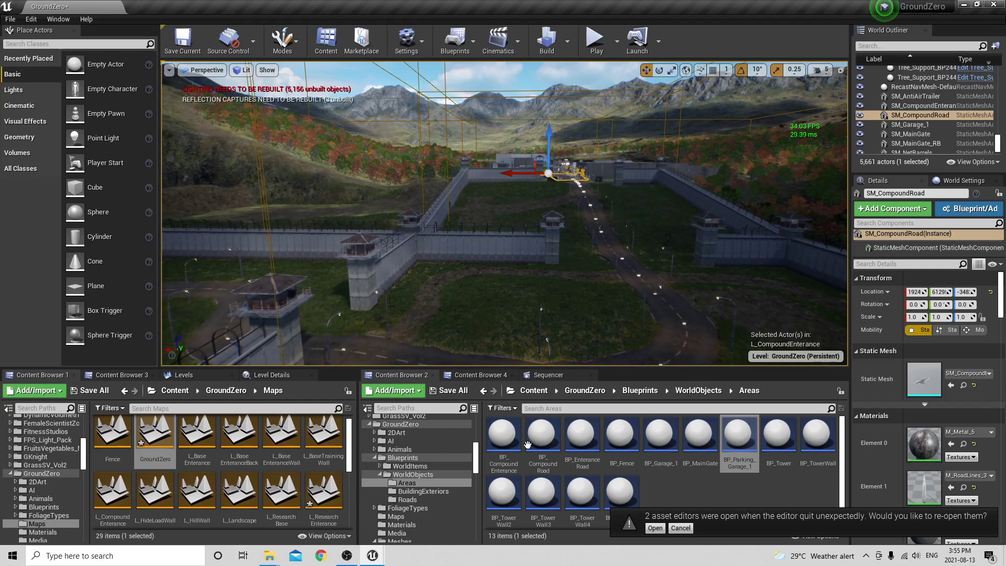
Switch to the OBS window.
left_click(346, 556)
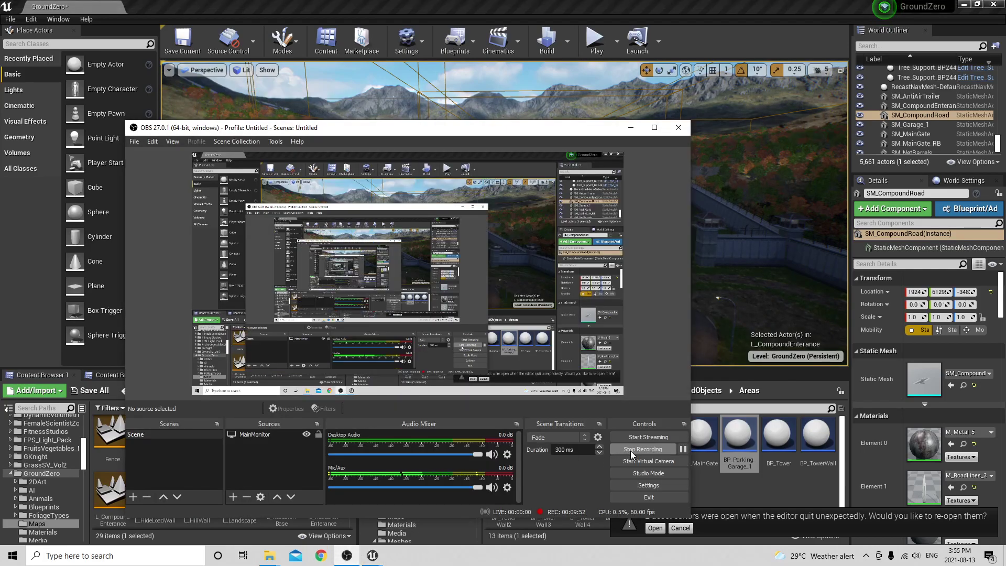